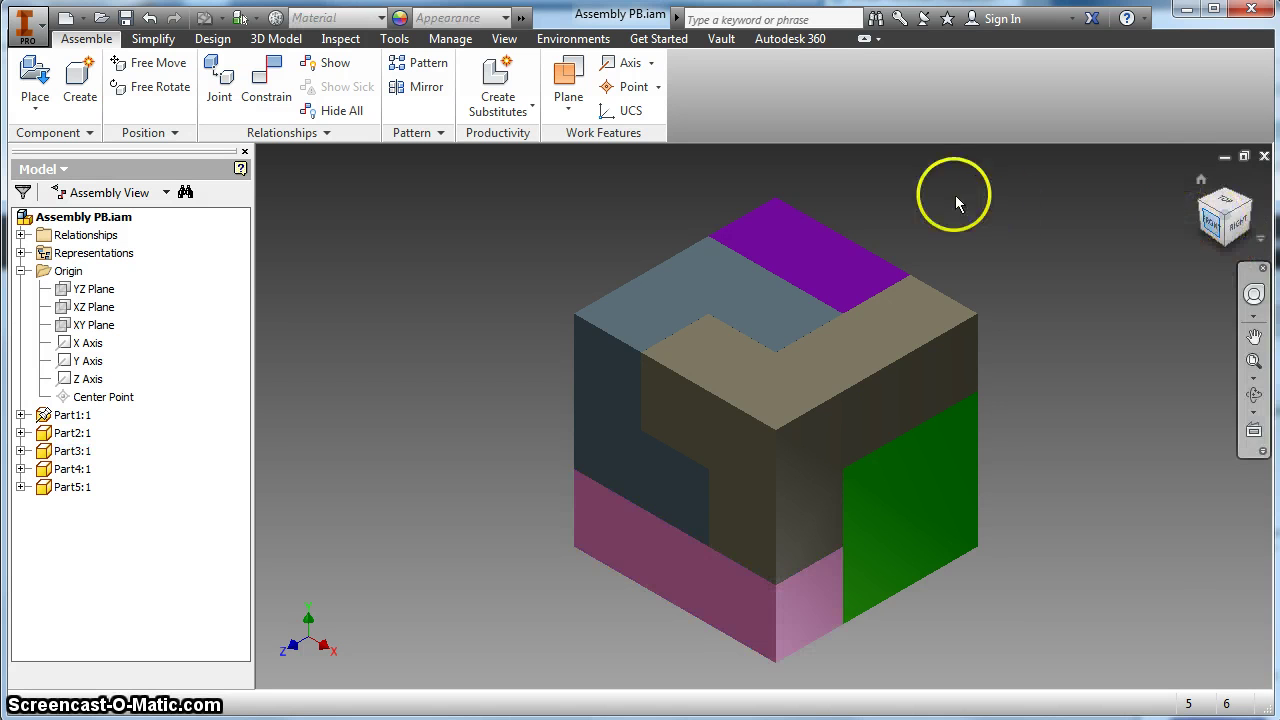
Close the assembly and create a new presentation file from the Standard.ipn template
click(1264, 157)
click(30, 80)
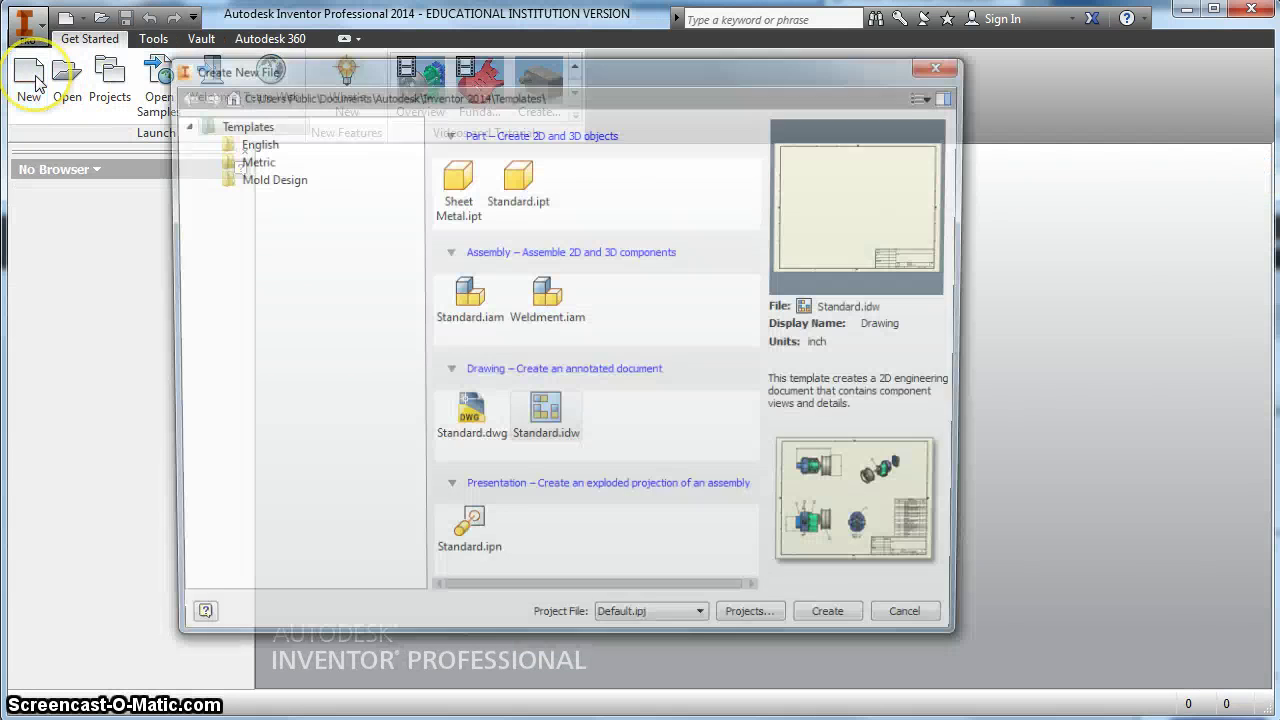
click(476, 530)
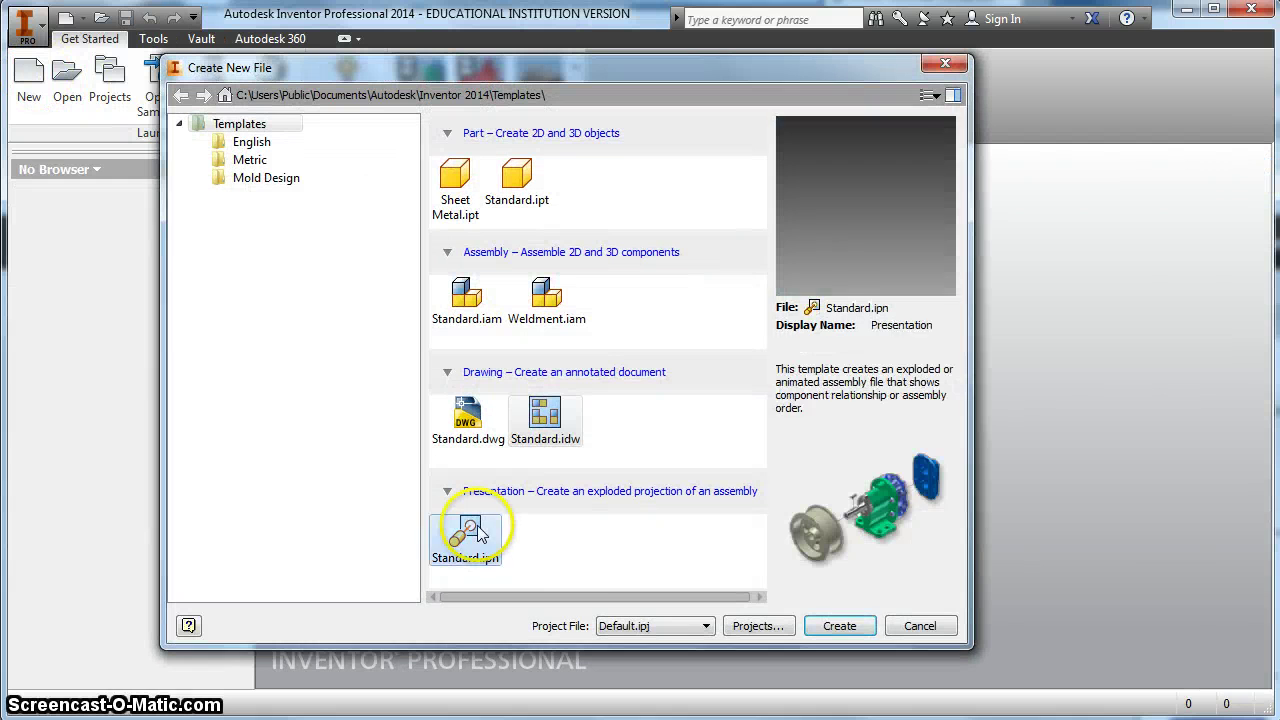
click(840, 626)
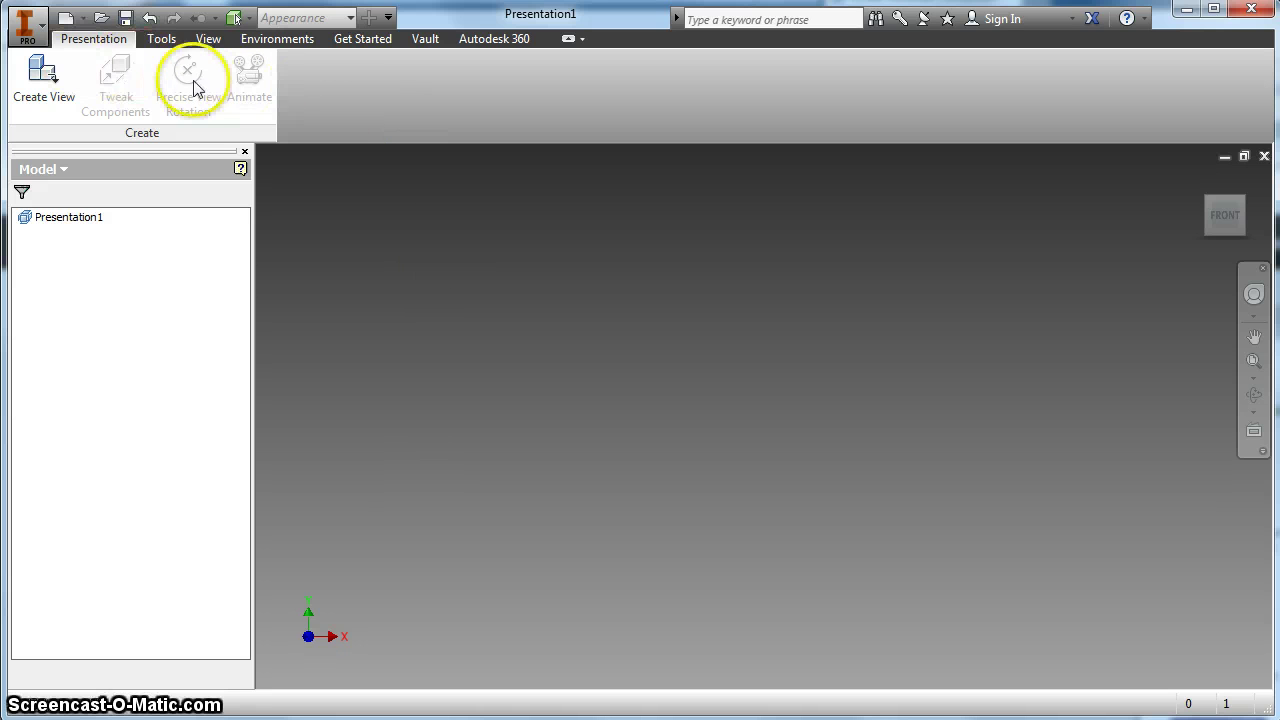
Create a presentation view of Assembly PB.iam from the Puzzle Block folder using the manual explosion method
click(44, 75)
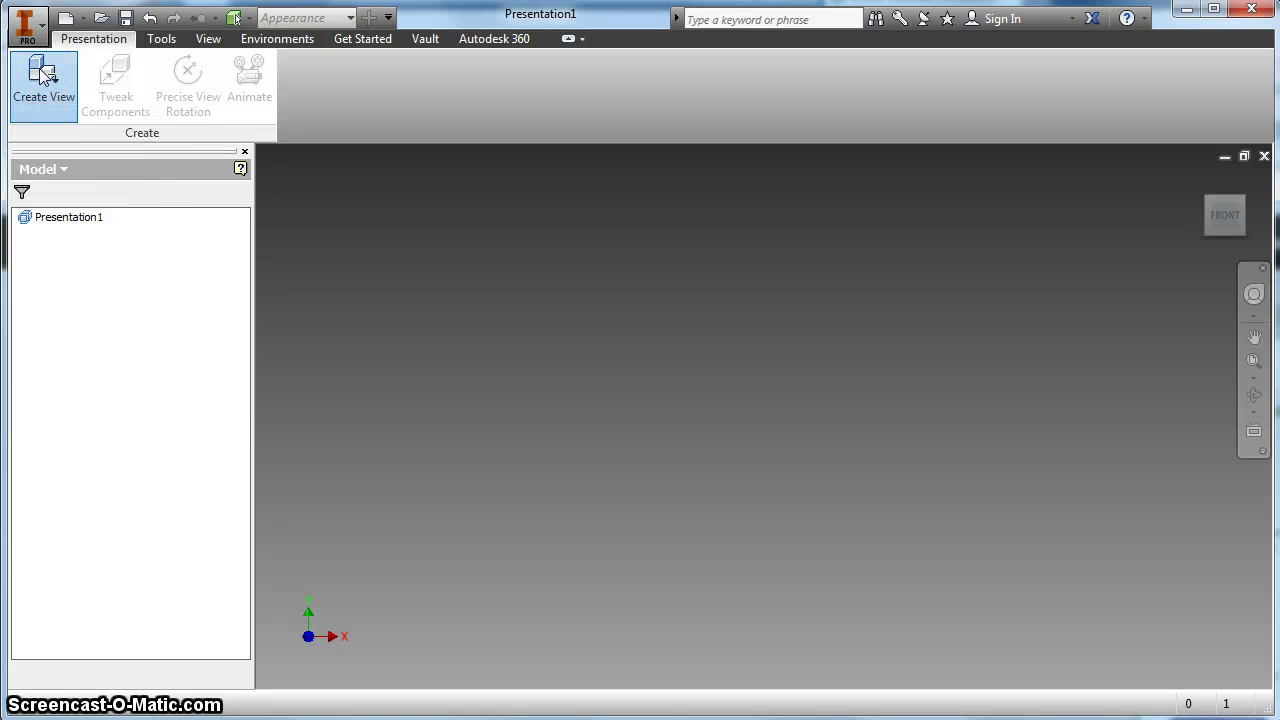
click(428, 222)
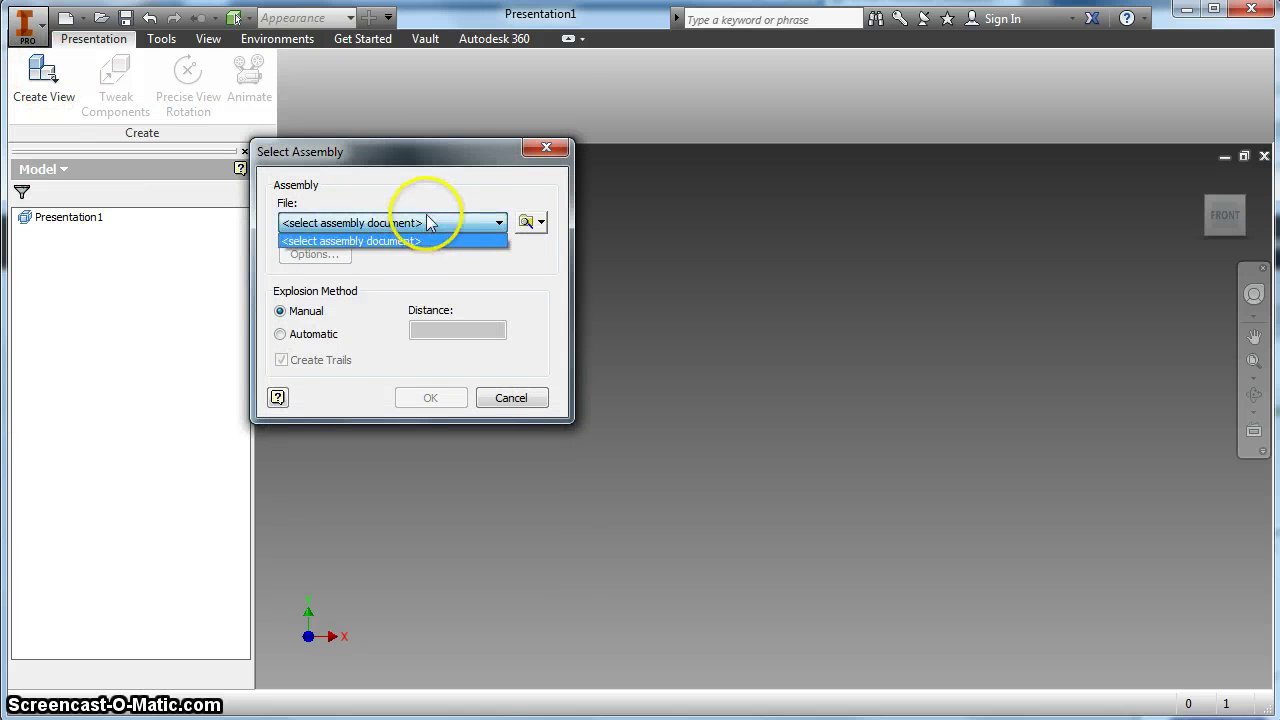
click(526, 222)
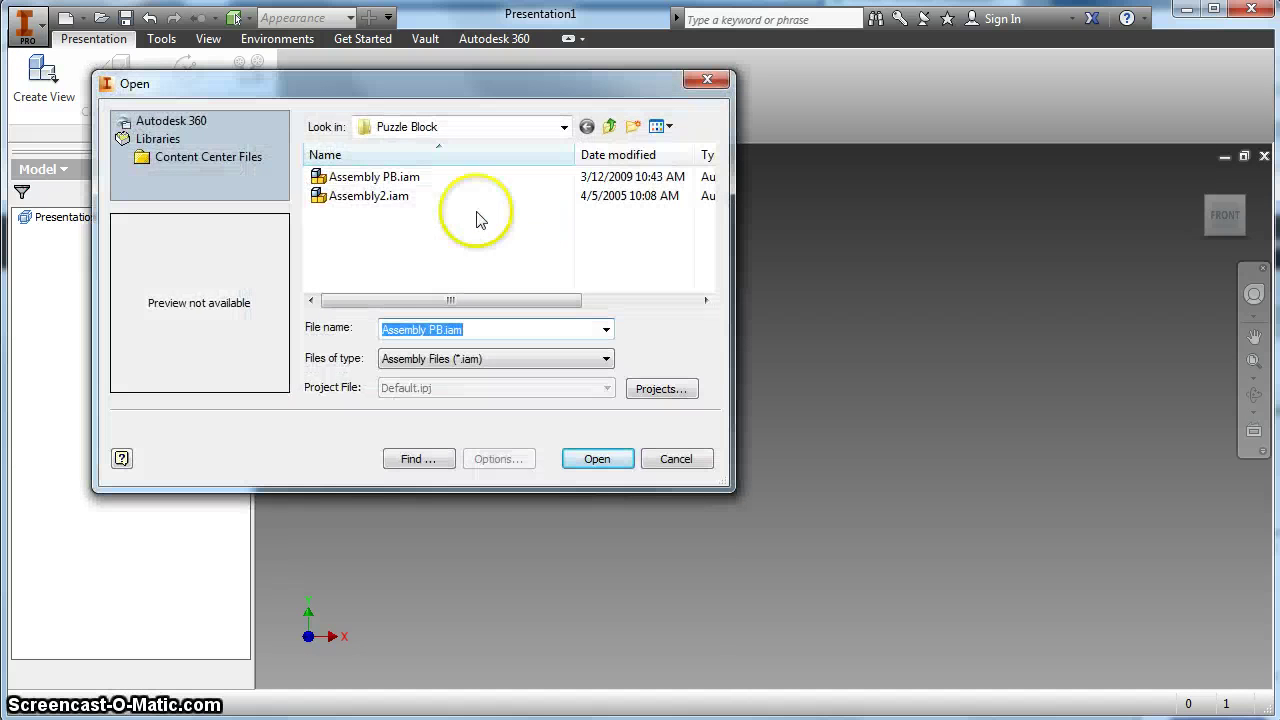
click(589, 456)
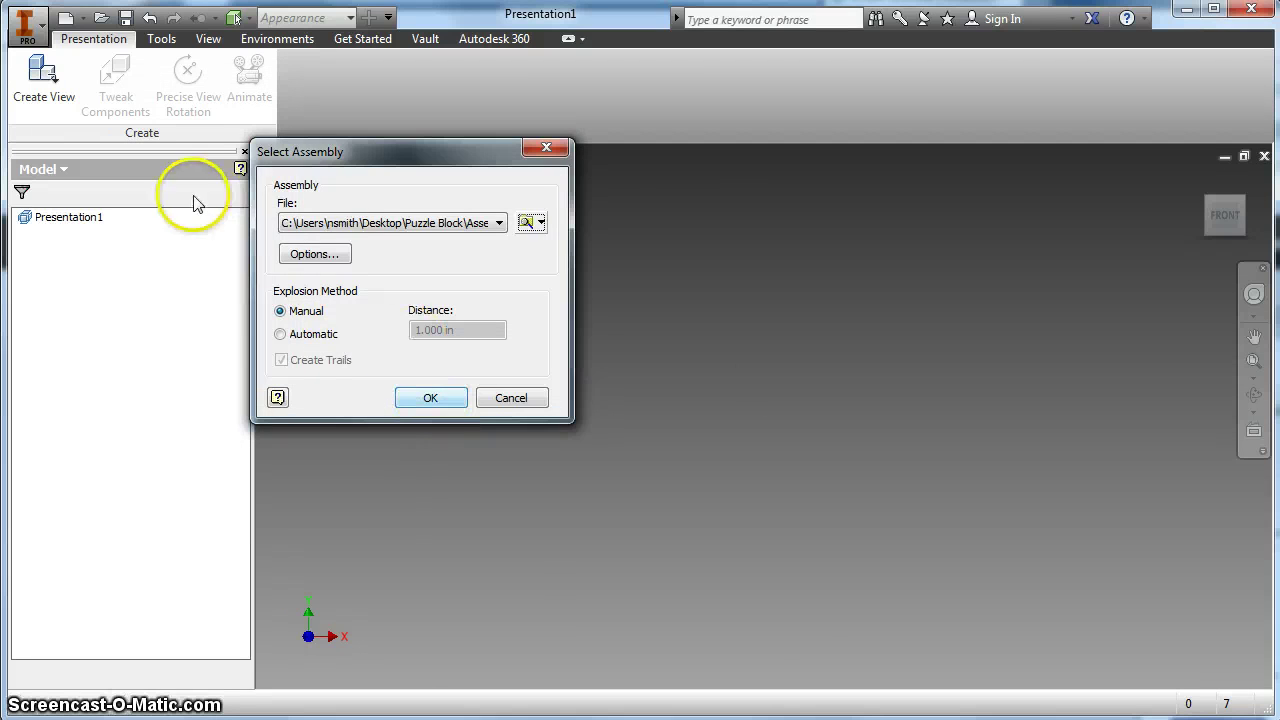
click(430, 398)
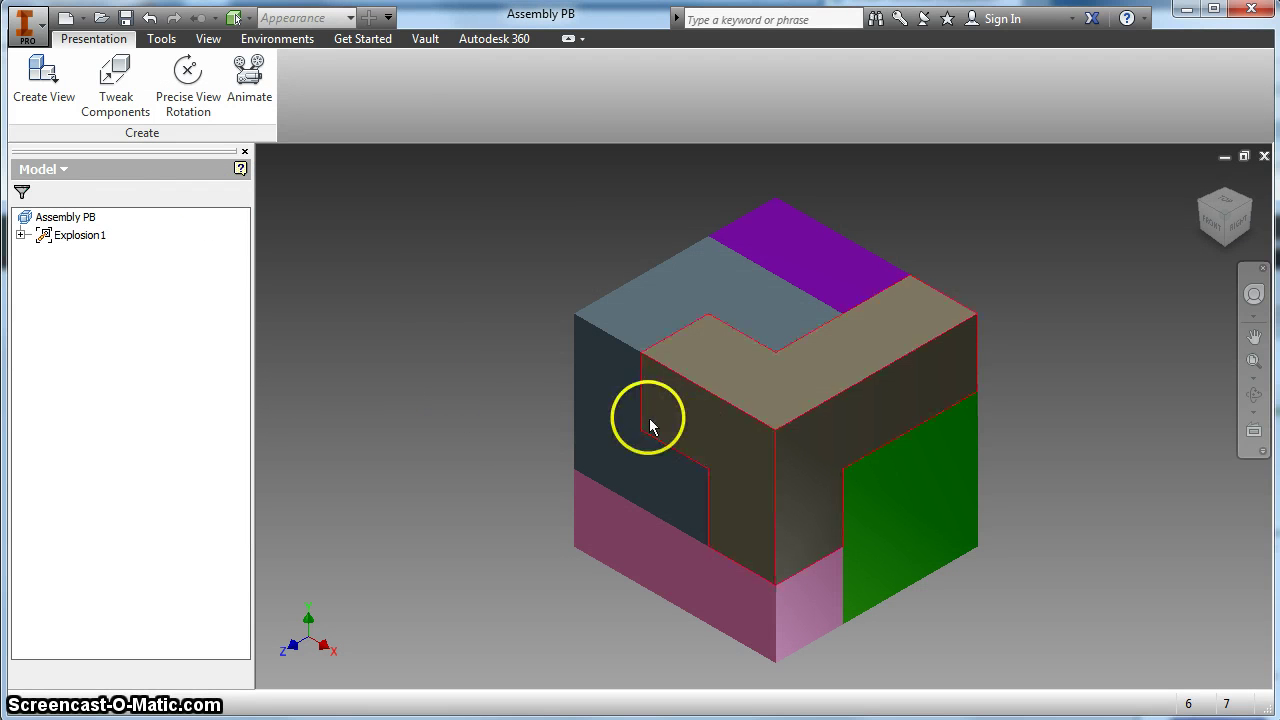
Tweak the blue-grey puzzle piece about 3.25 in along the X direction, away from the cube, and clear the tweak settings
scroll(648, 420, down, 1)
scroll(650, 418, up, 3)
scroll(668, 418, up, 2)
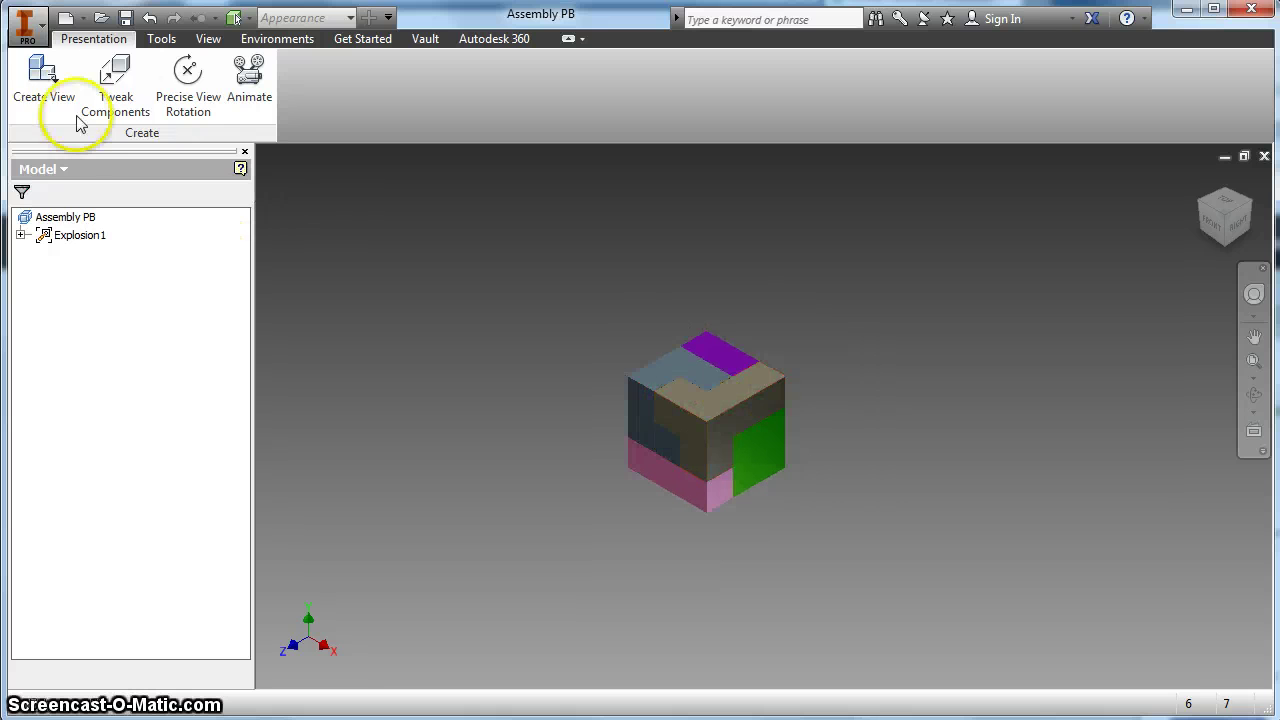
click(120, 100)
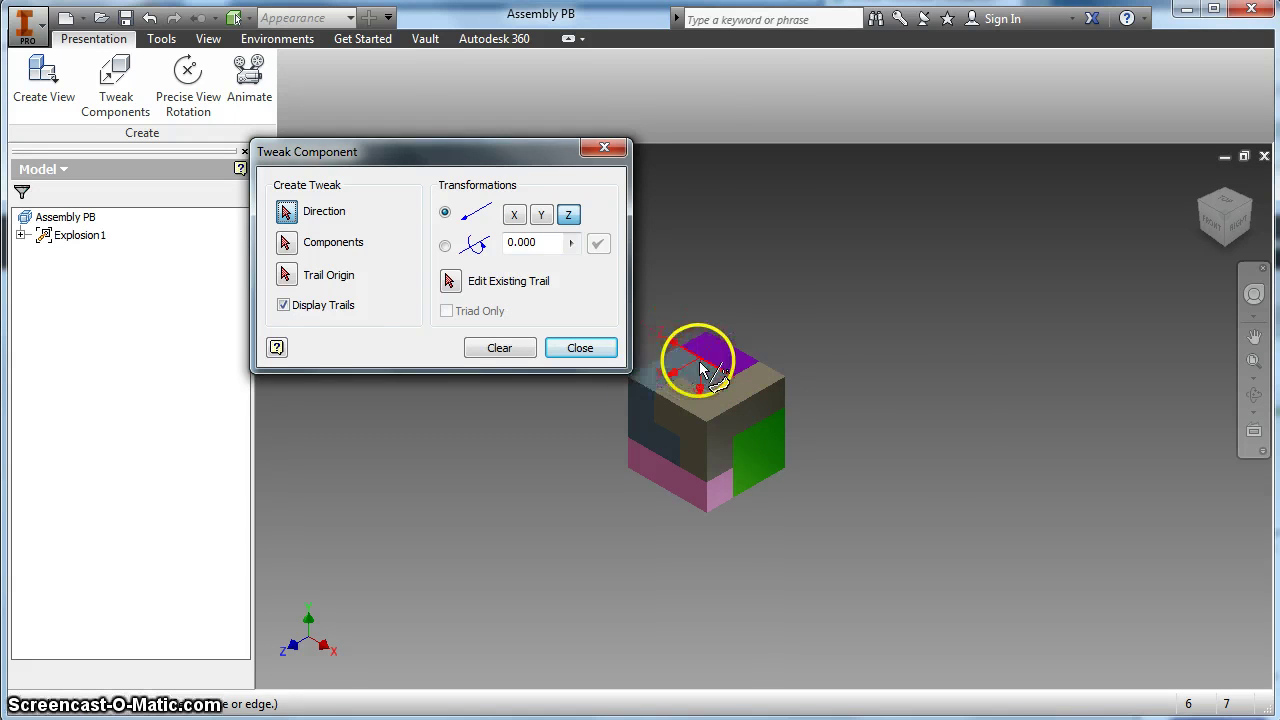
middle_drag(702, 364, 901, 365)
click(864, 367)
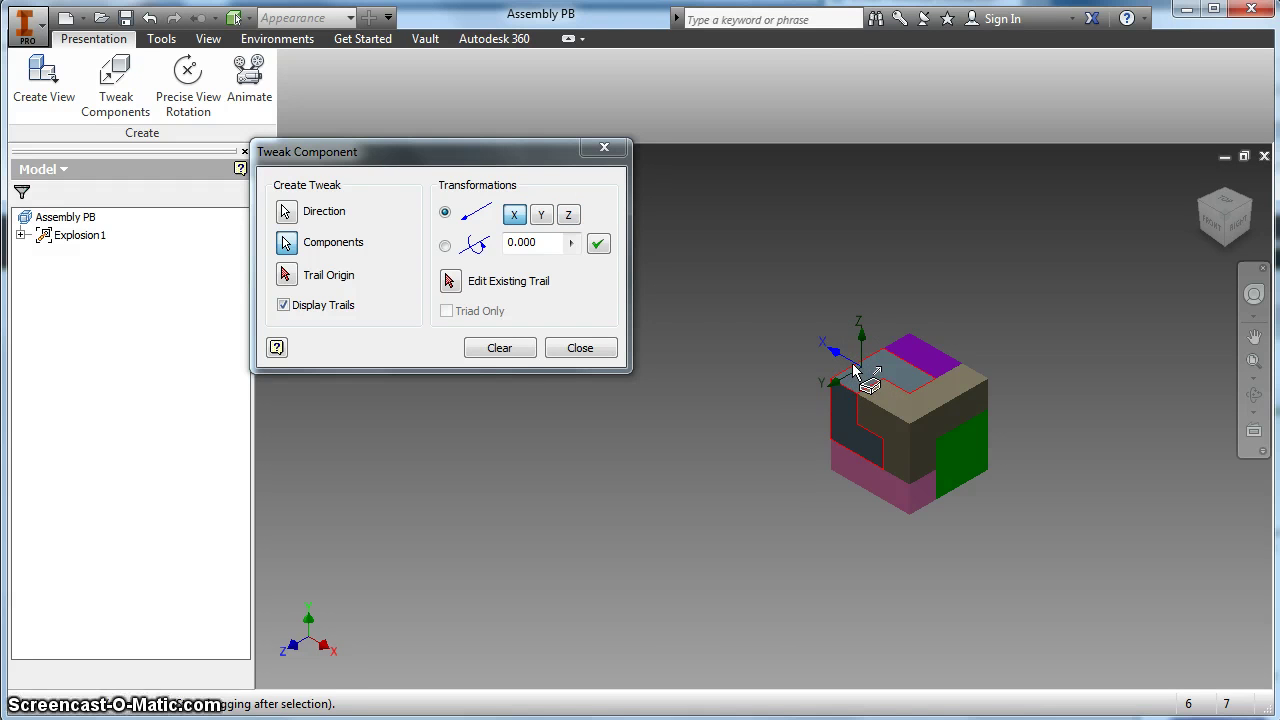
click(843, 368)
drag(825, 350, 724, 263)
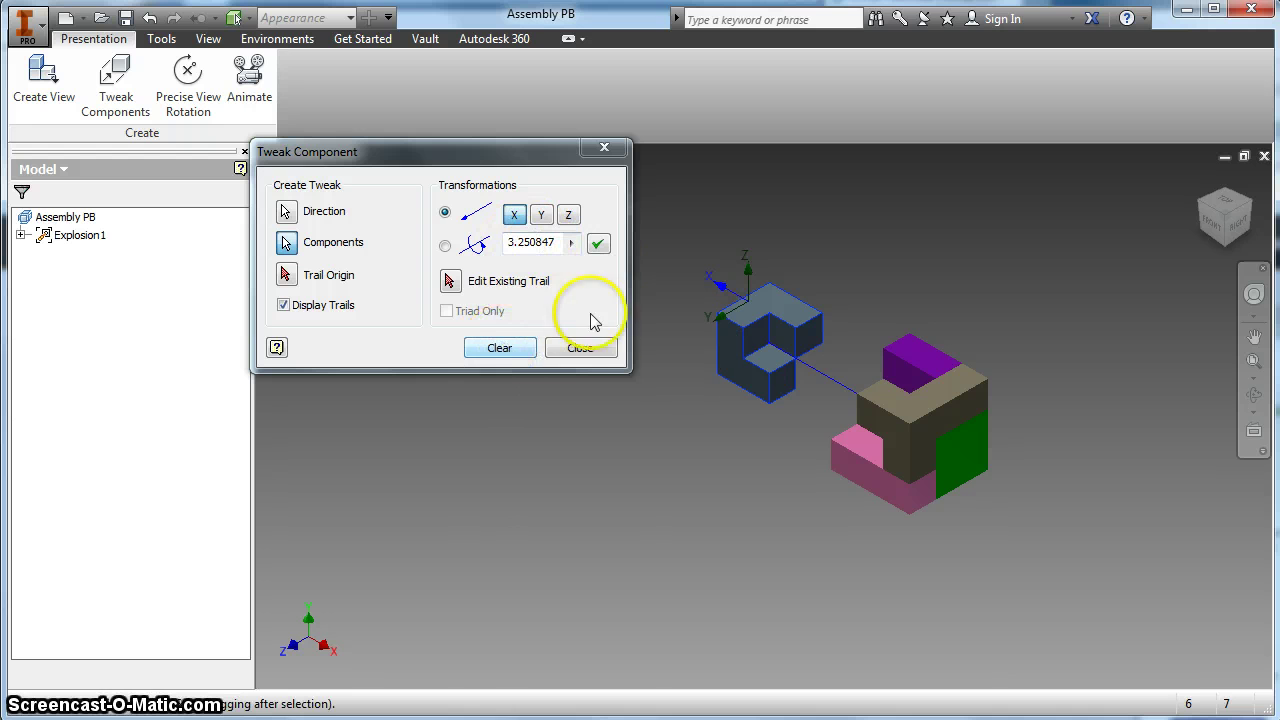
click(499, 350)
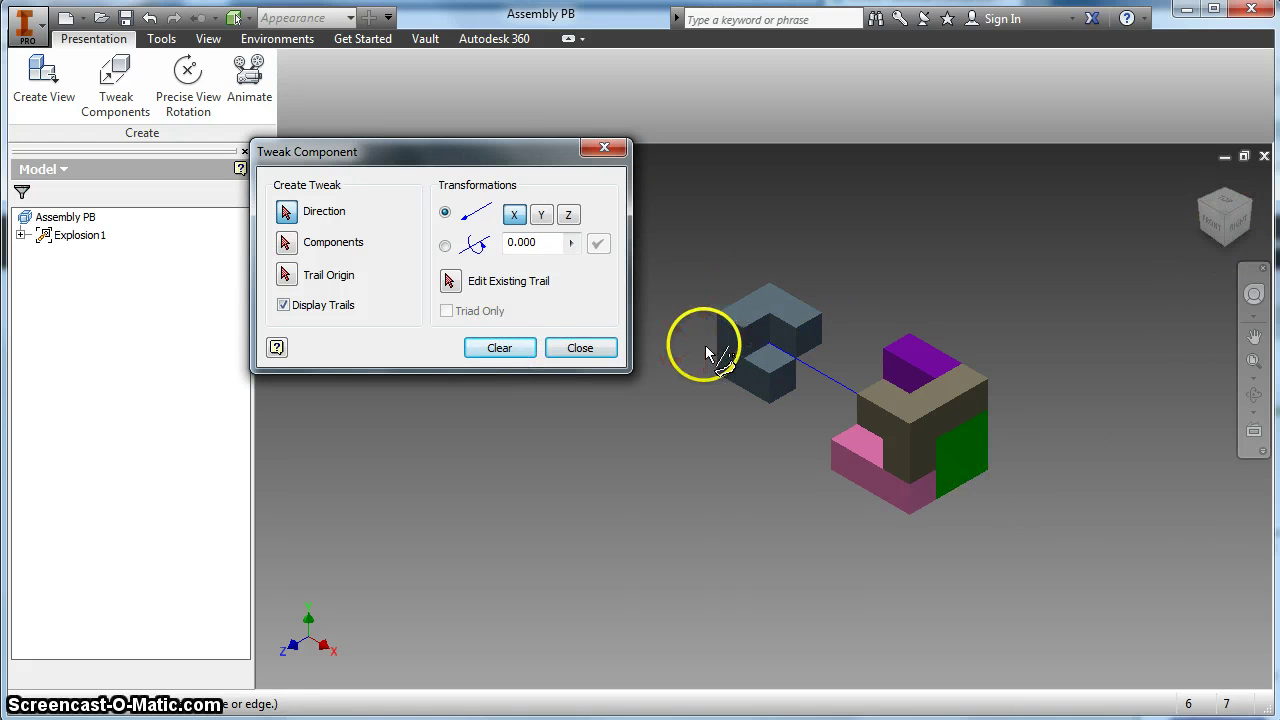
click(916, 362)
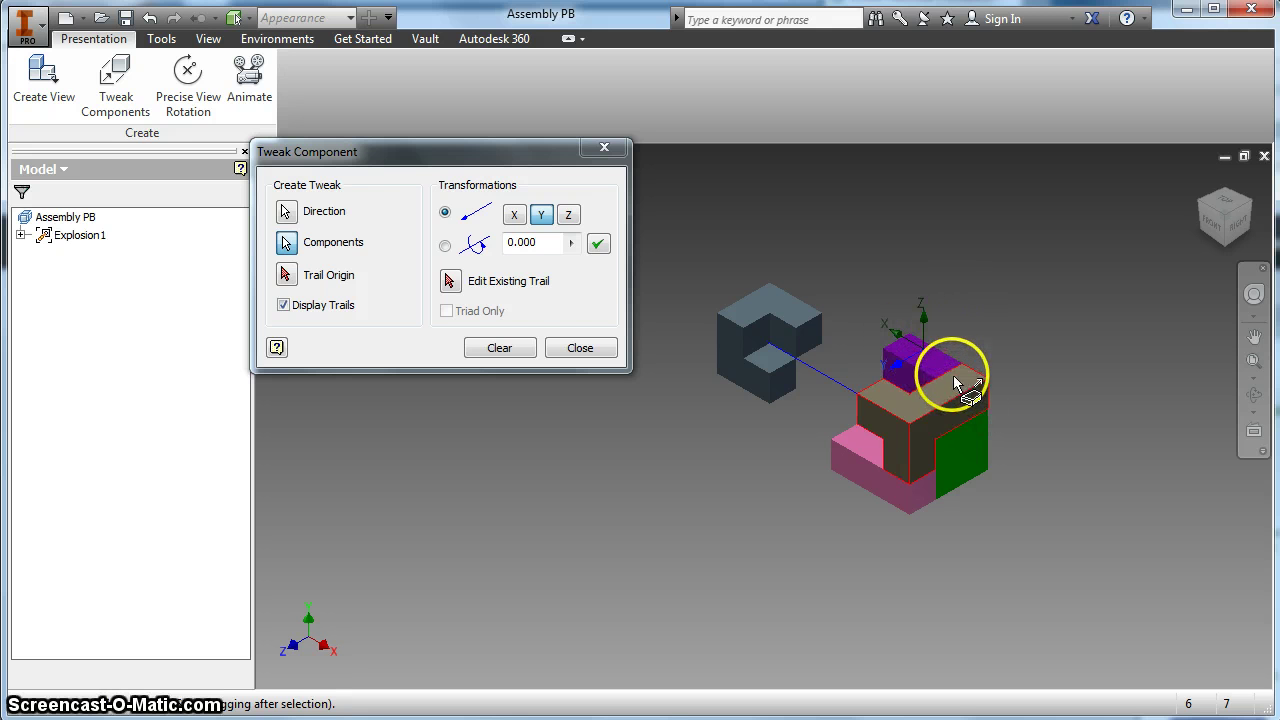
mouse_move(959, 369)
mouse_down()
mouse_move(1078, 345)
mouse_move(1028, 399)
mouse_move(1051, 400)
mouse_move(728, 547)
mouse_up()
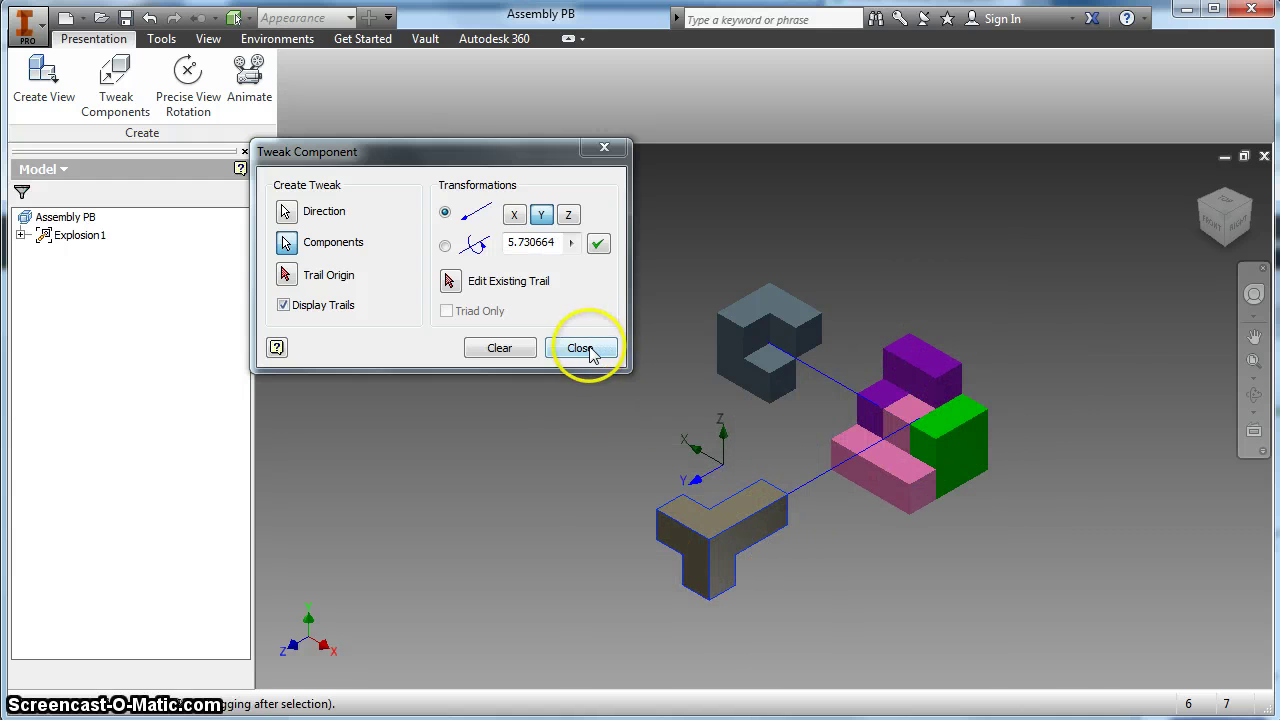
click(582, 348)
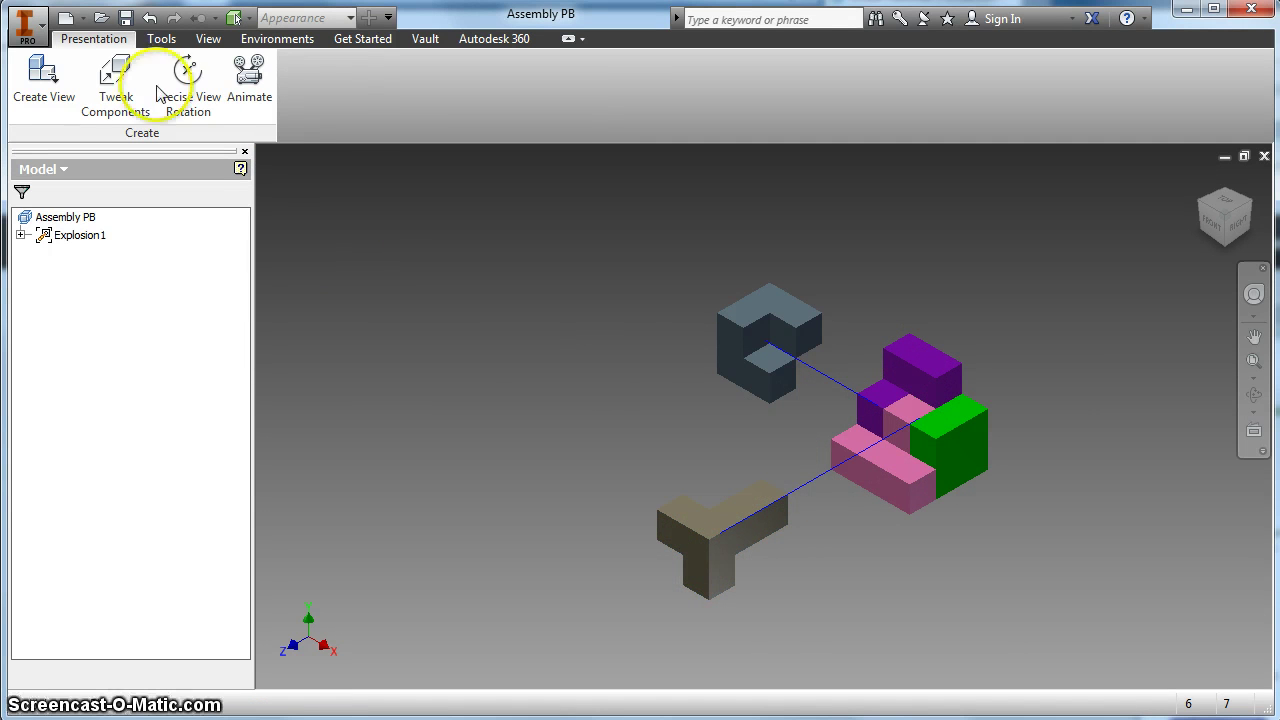
click(150, 19)
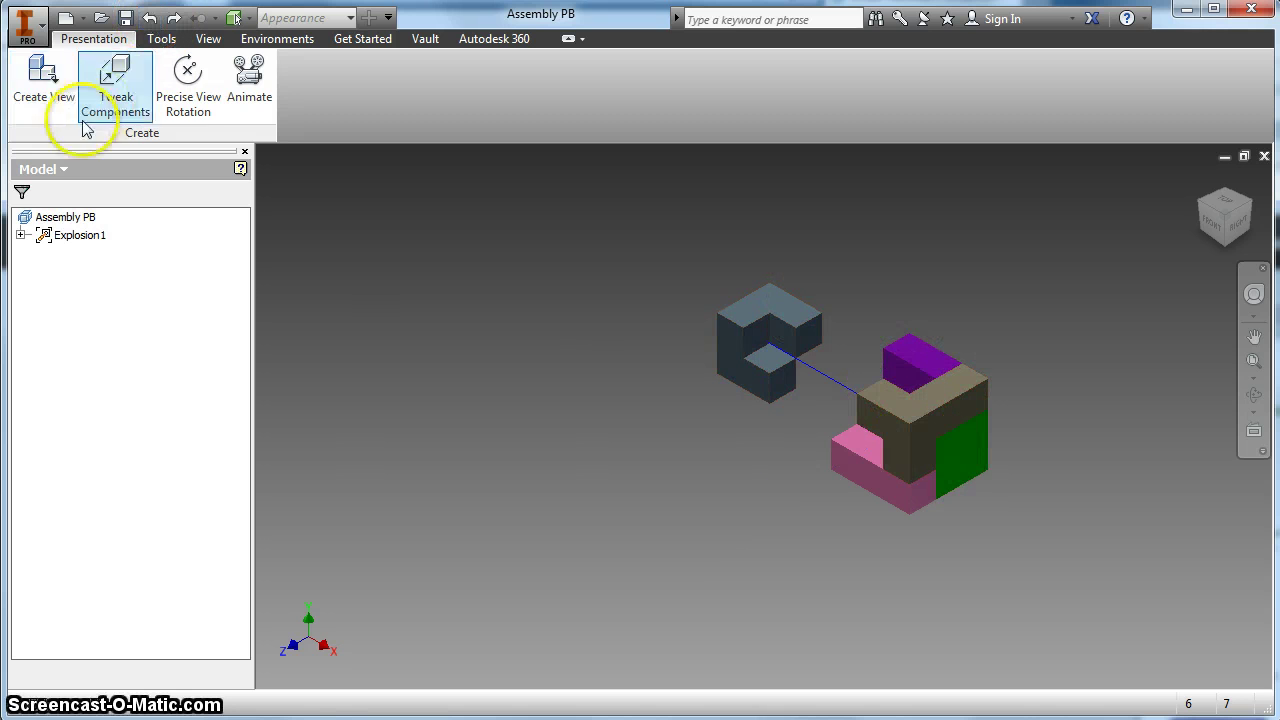
Tweak the tan puzzle piece about 4.17 in along the Z direction, normal to its own side face
click(114, 74)
click(960, 433)
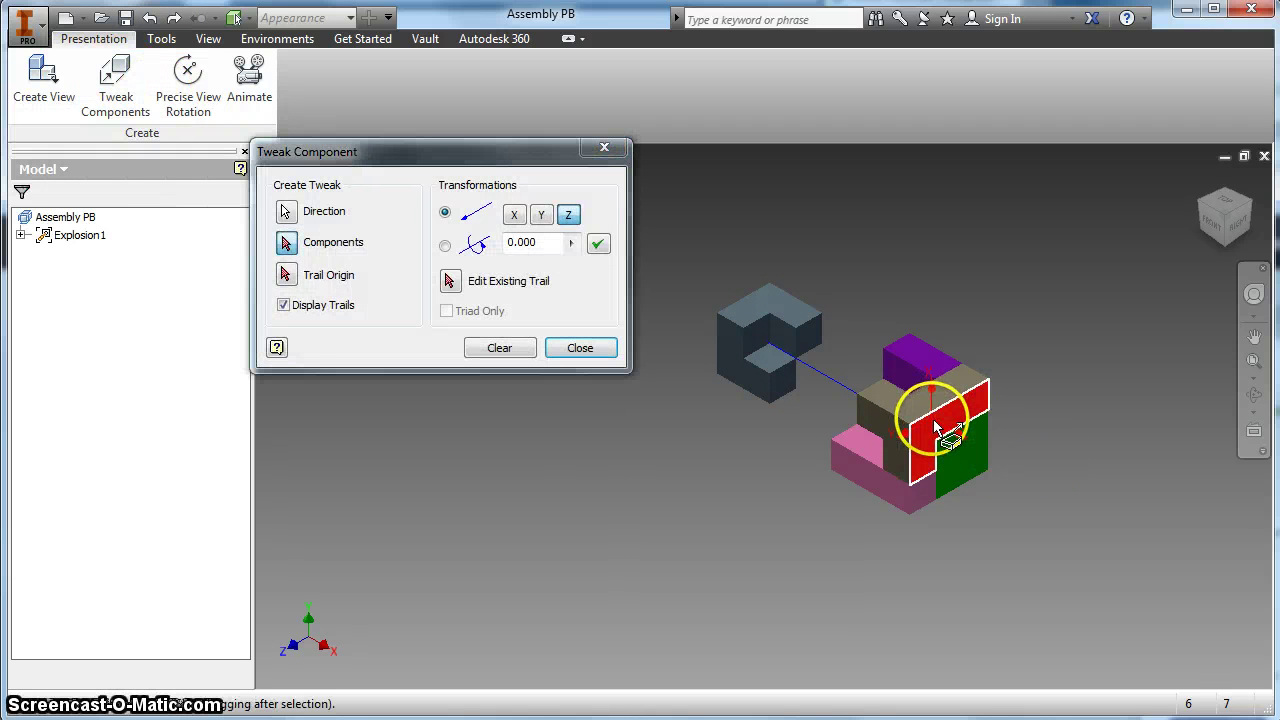
drag(952, 397, 1133, 494)
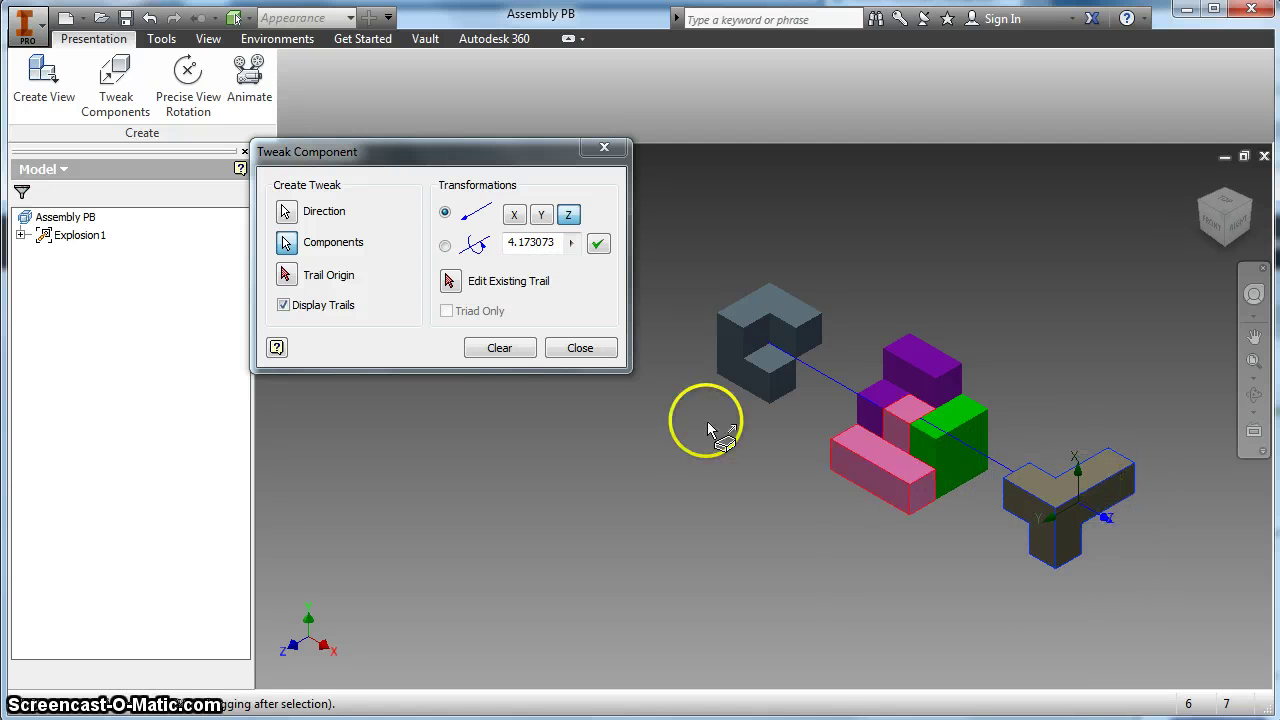
click(500, 348)
Tweak the purple puzzle piece about -3.95 in along the Y direction, away from the remaining pieces
click(938, 365)
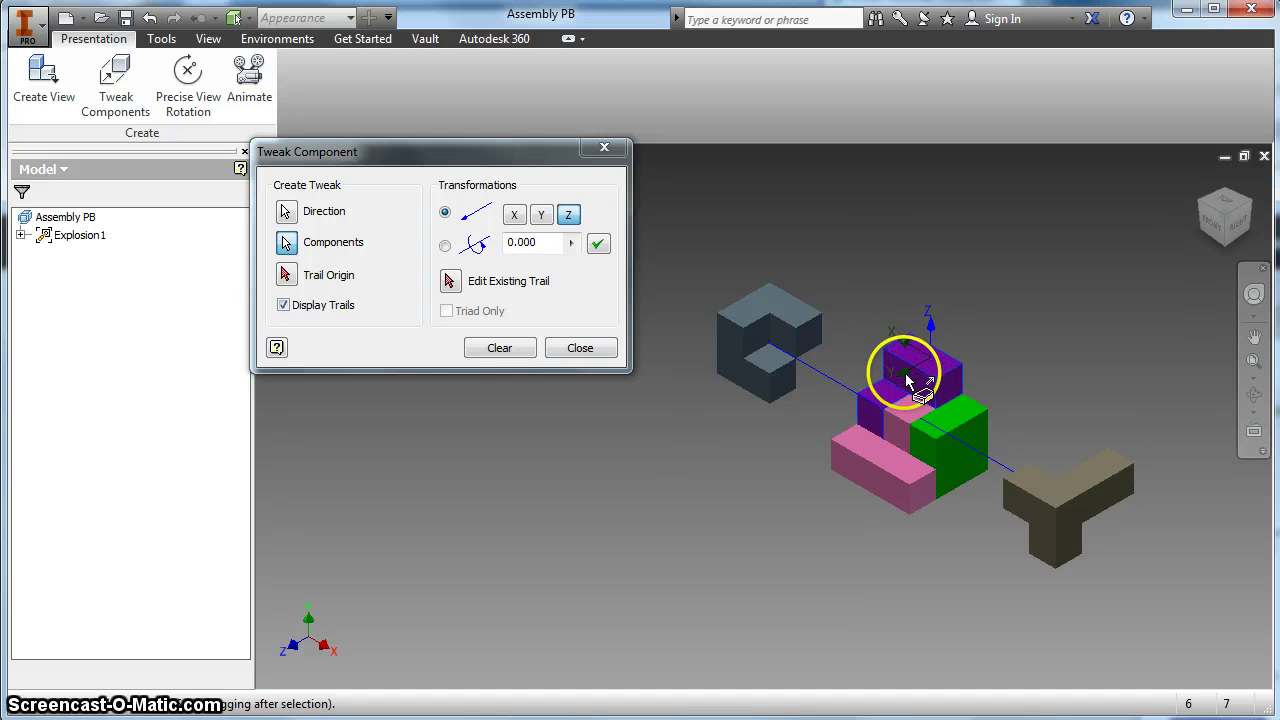
drag(908, 374, 1080, 272)
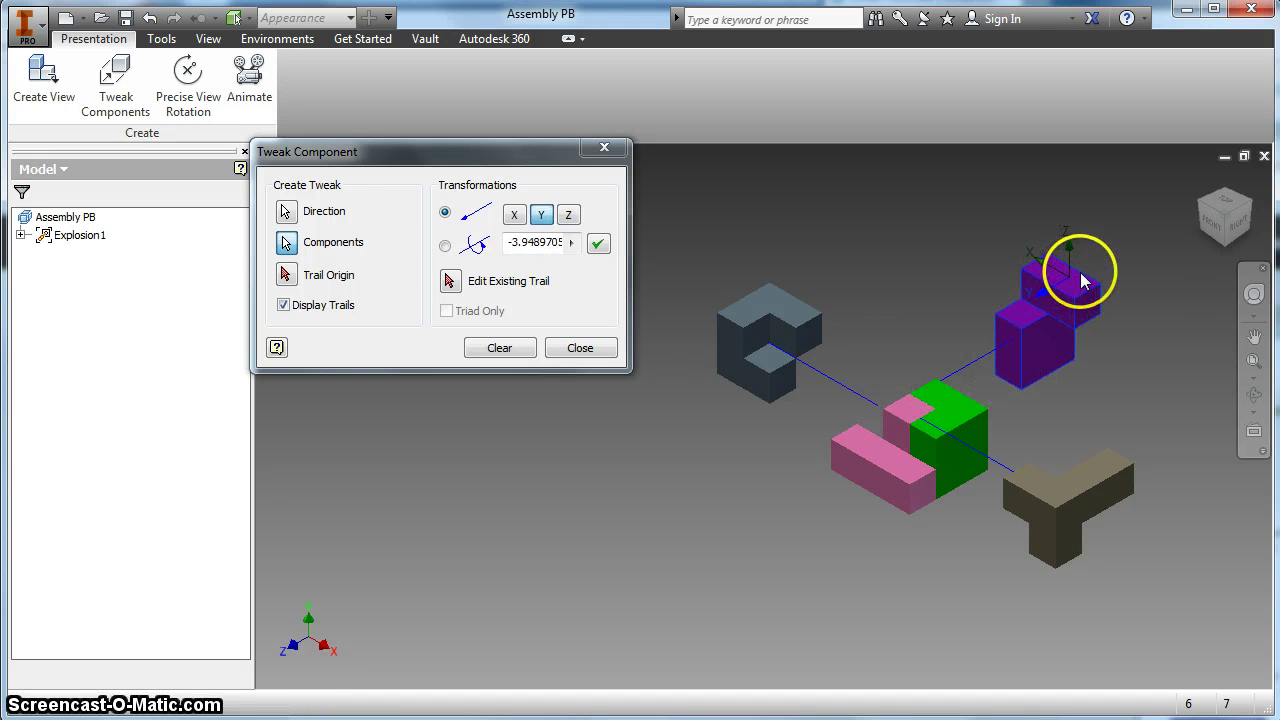
click(492, 355)
Tweak the green puzzle piece outward along two perpendicular horizontal directions, placing it behind the tan piece
click(970, 428)
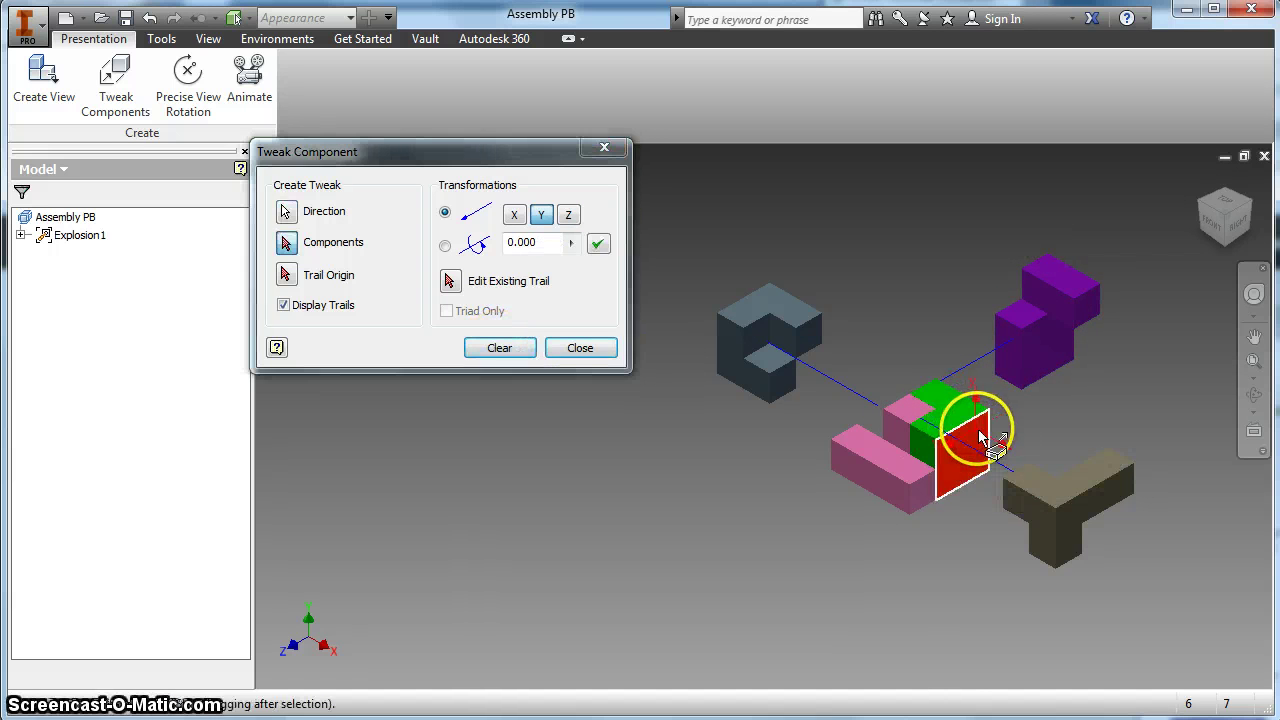
drag(978, 440, 1172, 450)
click(499, 348)
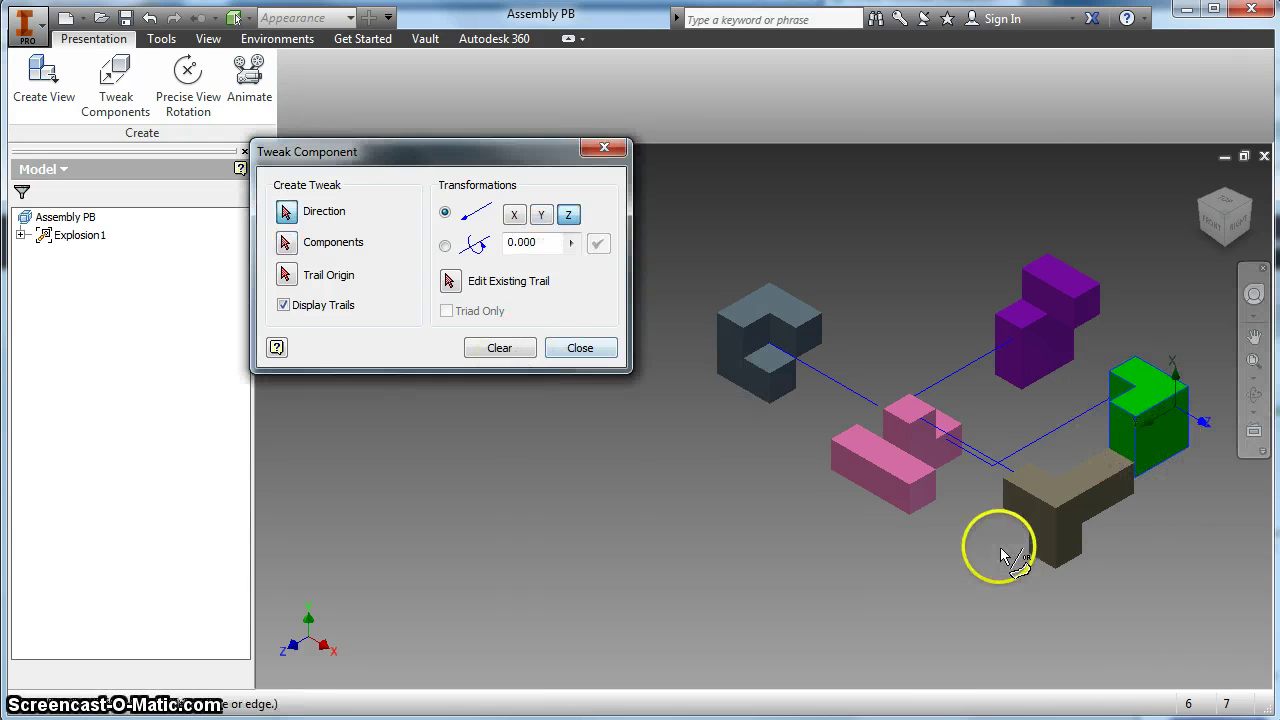
Tweak the tan puzzle piece a further 3.13 in or so along Z, perpendicular to its first trail
click(1025, 508)
drag(1027, 517, 915, 543)
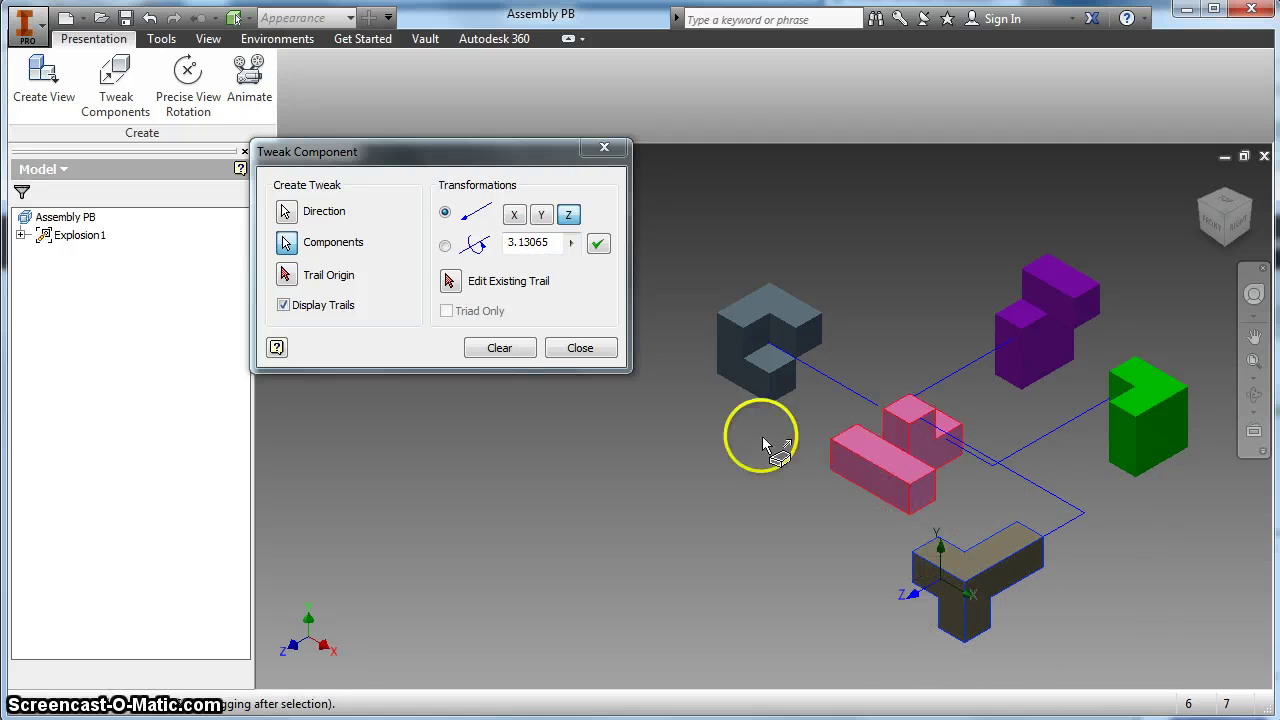
click(499, 347)
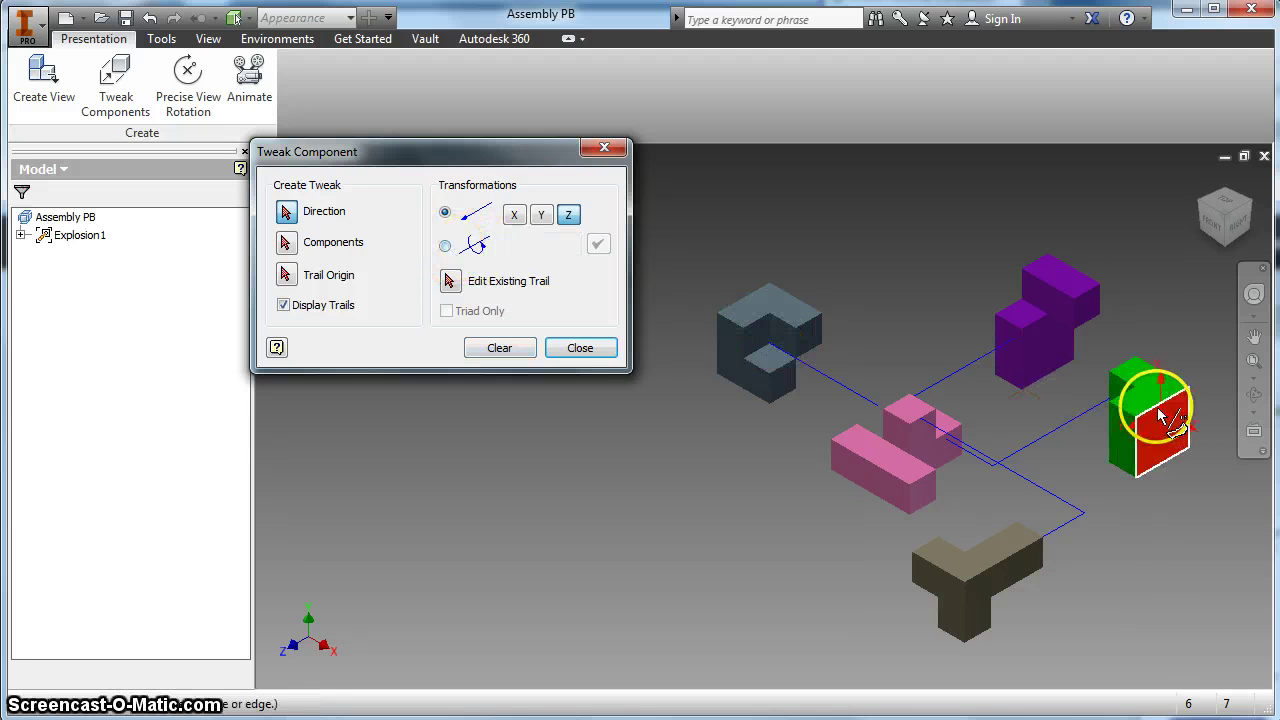
Rotate the green puzzle piece about 91 degrees around the vertical Z axis with a rotational tweak
click(473, 246)
click(1150, 408)
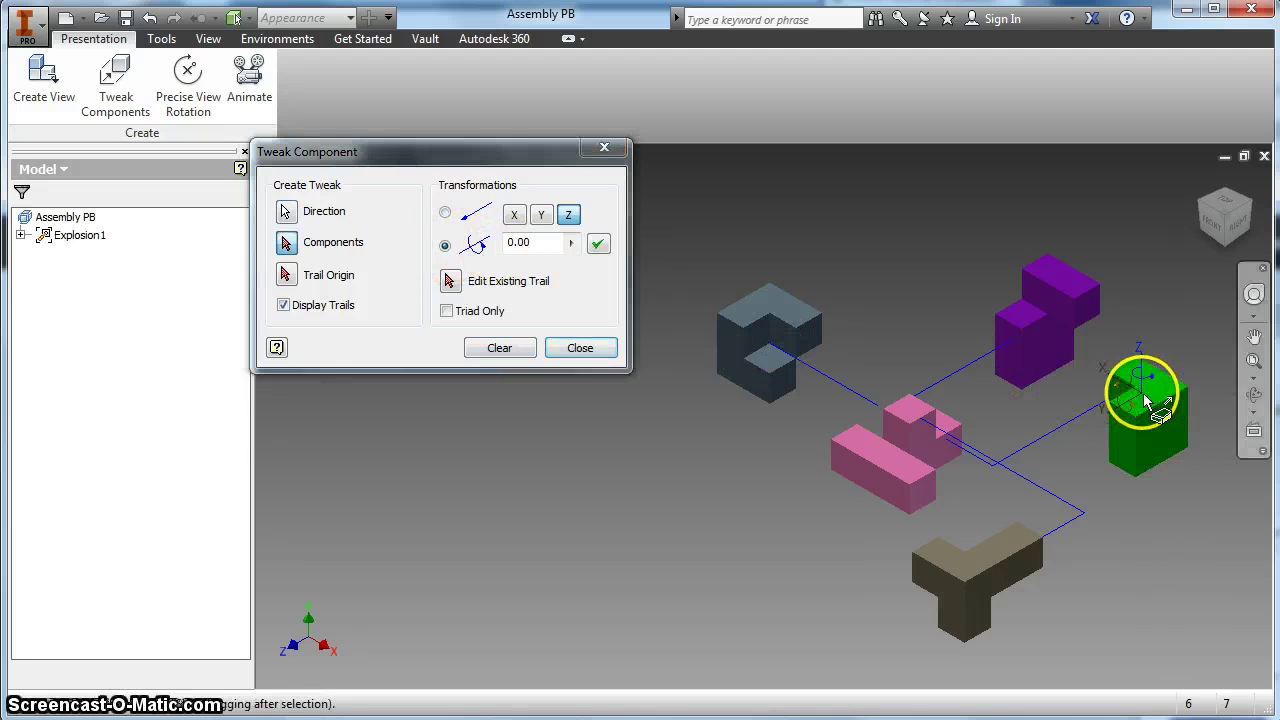
scroll(1155, 378, up, 5)
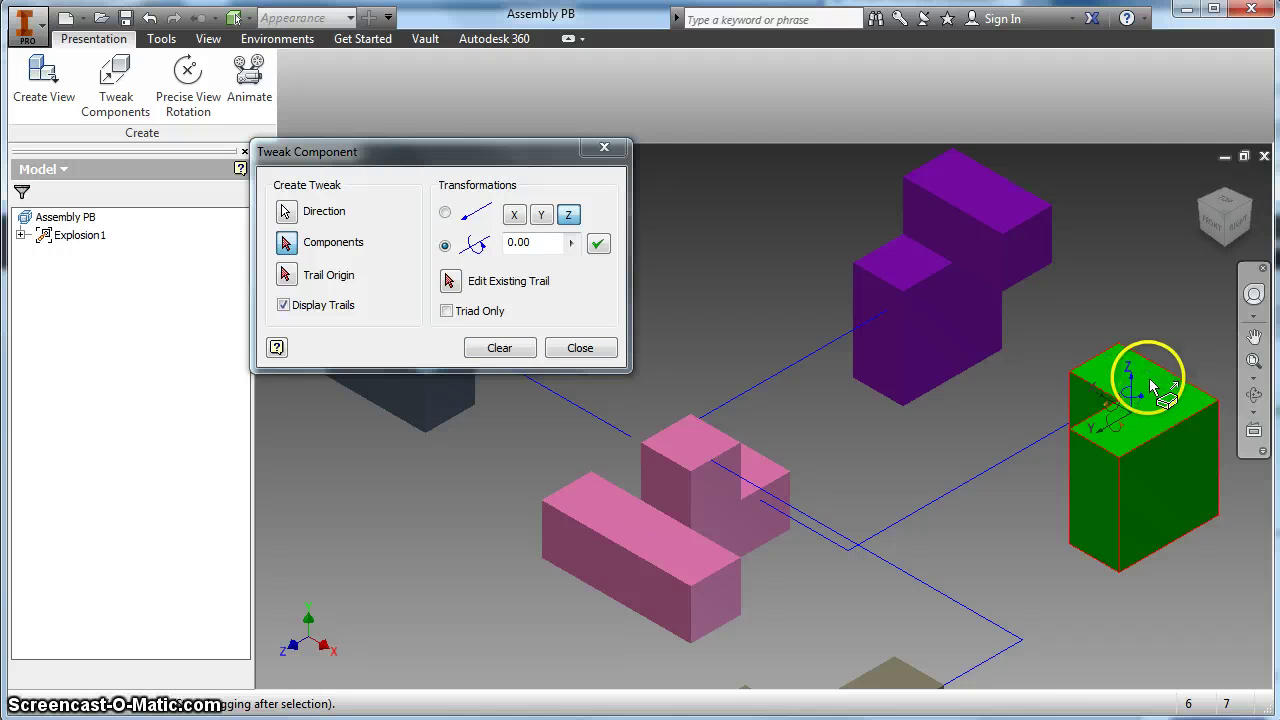
scroll(1035, 428, down, 3)
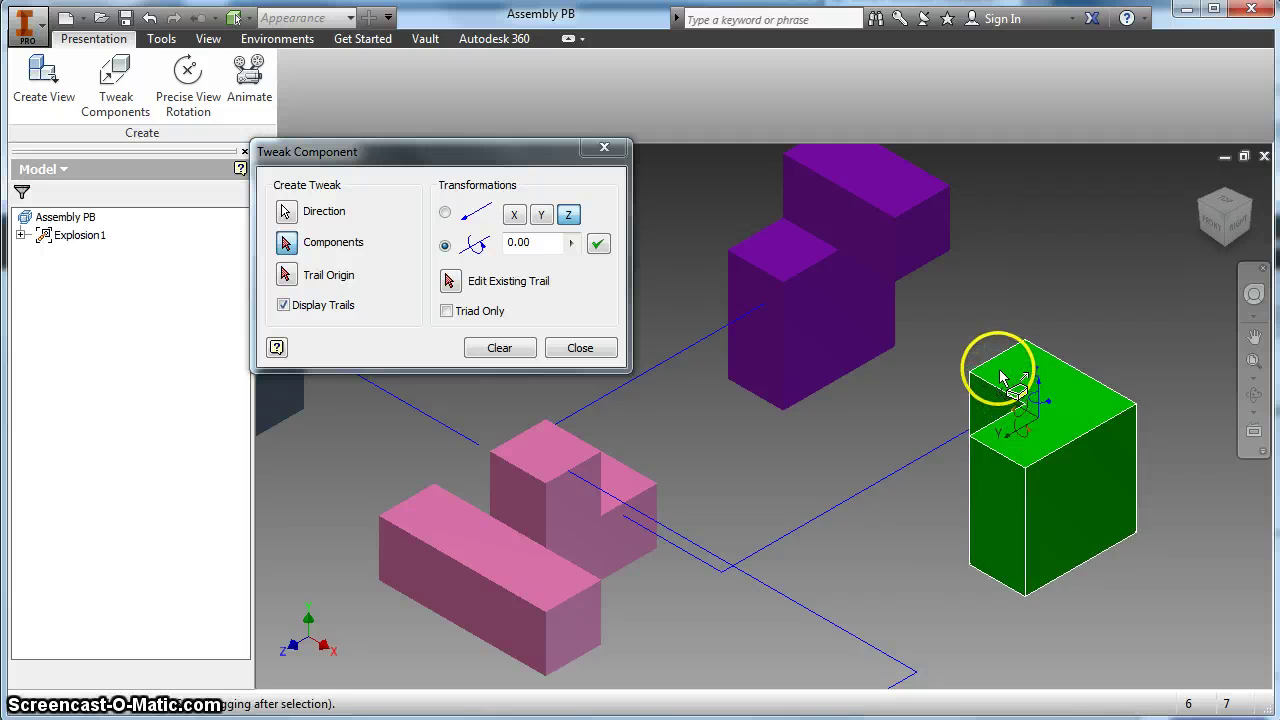
click(1040, 390)
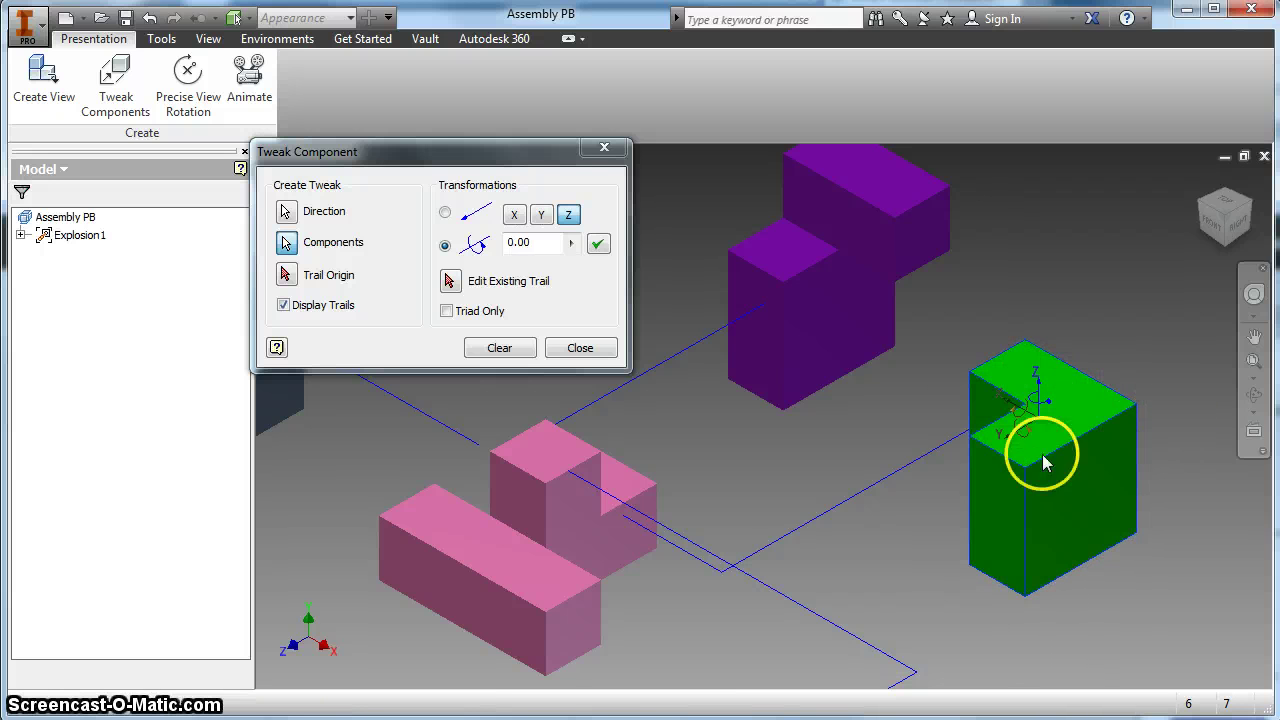
mouse_move(1043, 462)
mouse_down()
mouse_move(1120, 497)
mouse_move(1128, 486)
mouse_move(1114, 511)
mouse_move(1048, 468)
mouse_up()
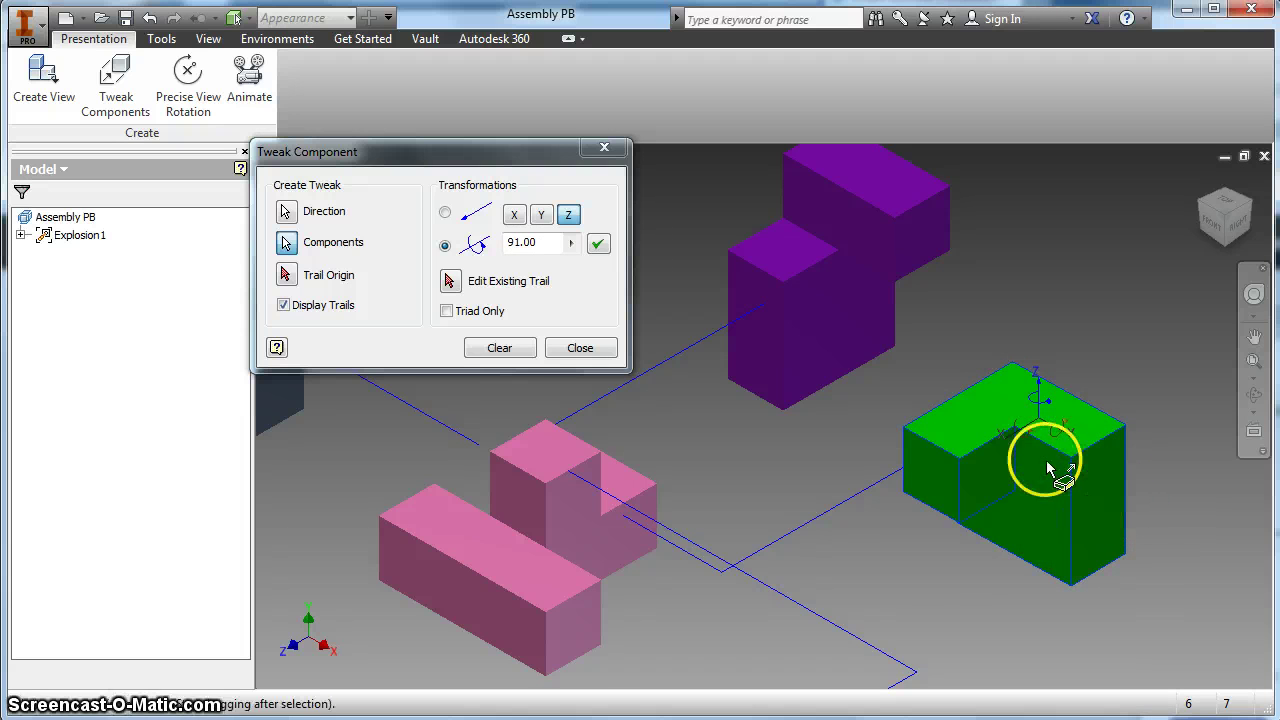
Rotate the green puzzle piece about -32 degrees around the Y axis and clear the tweak settings
click(1063, 430)
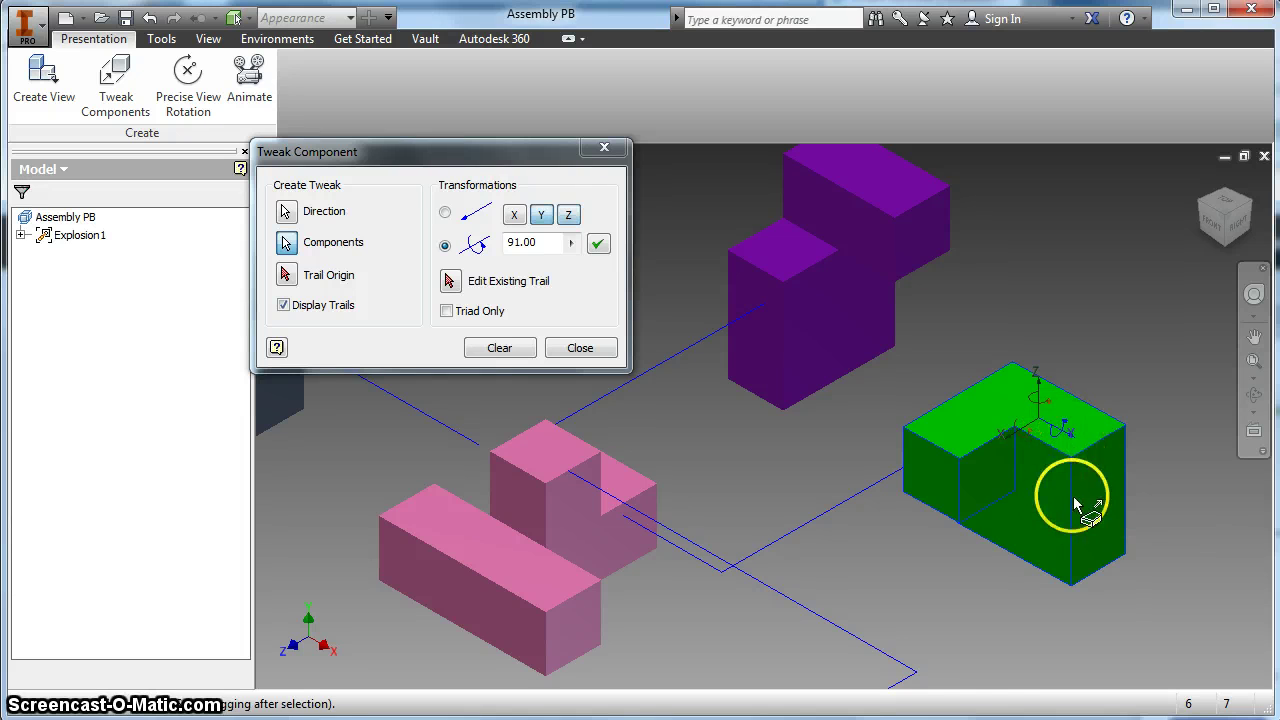
drag(1057, 477, 1053, 470)
scroll(1008, 490, up, 3)
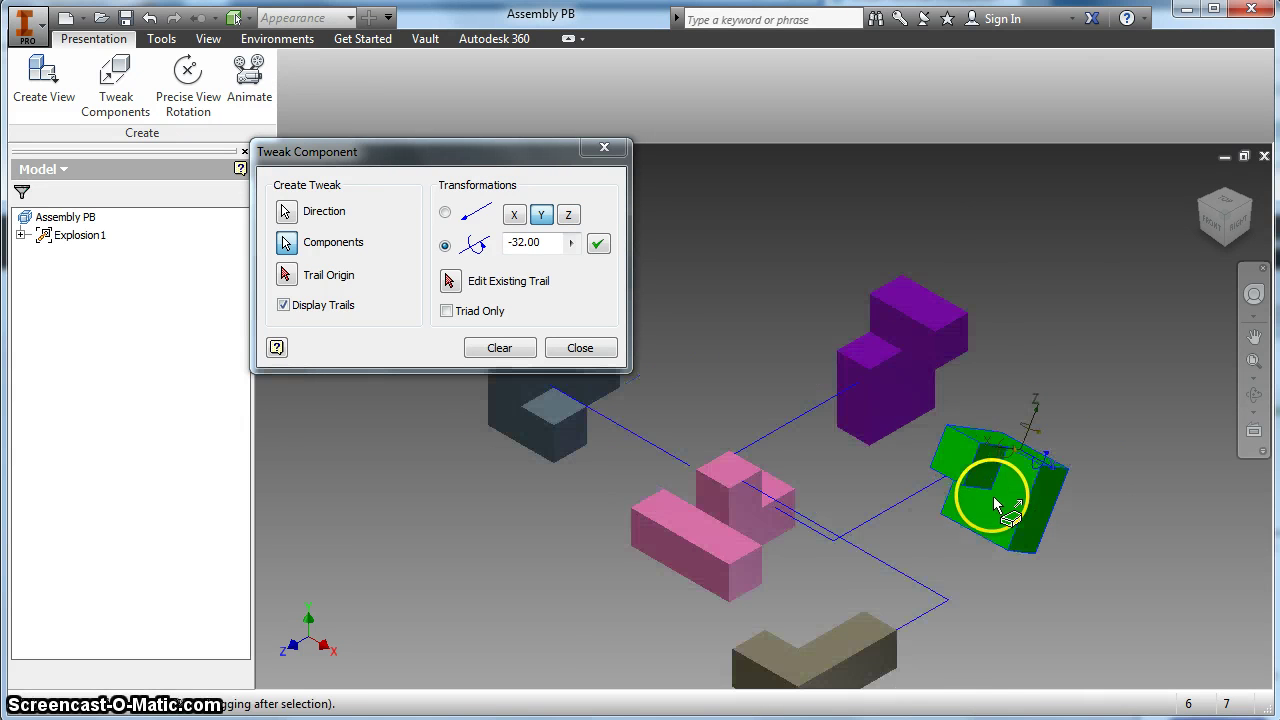
middle_drag(993, 496, 1036, 303)
click(499, 348)
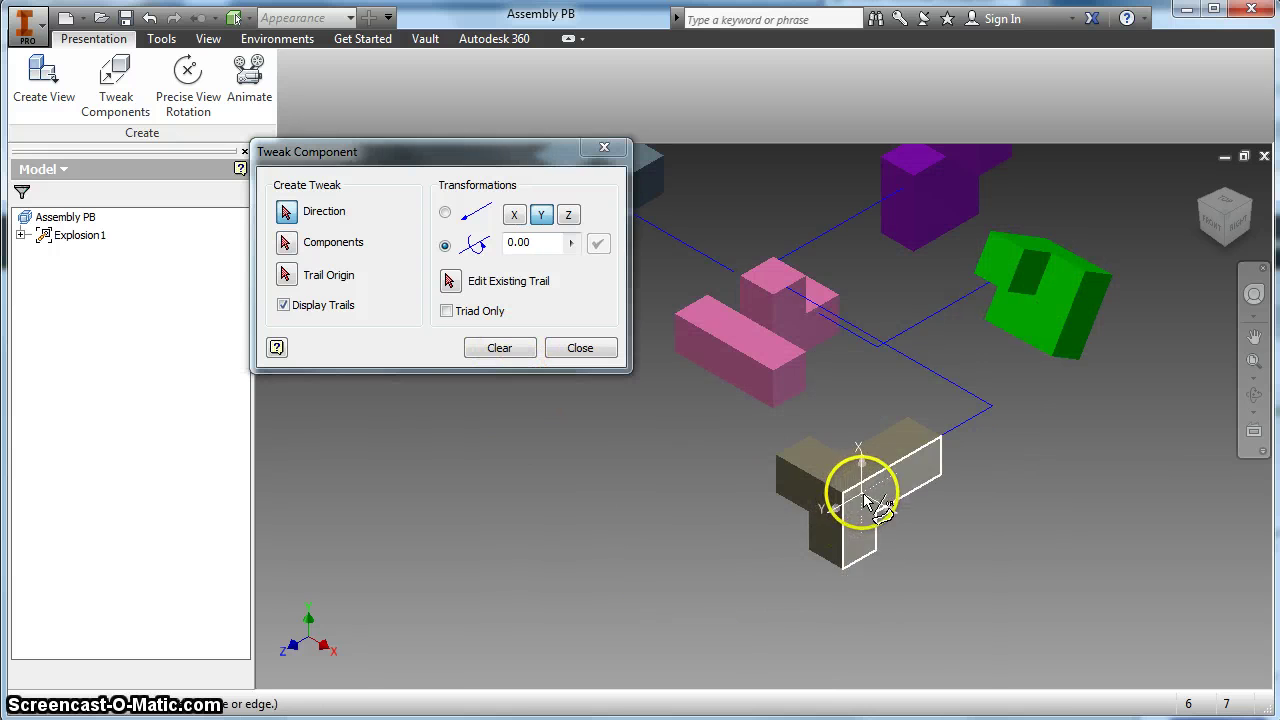
middle_drag(847, 438, 882, 593)
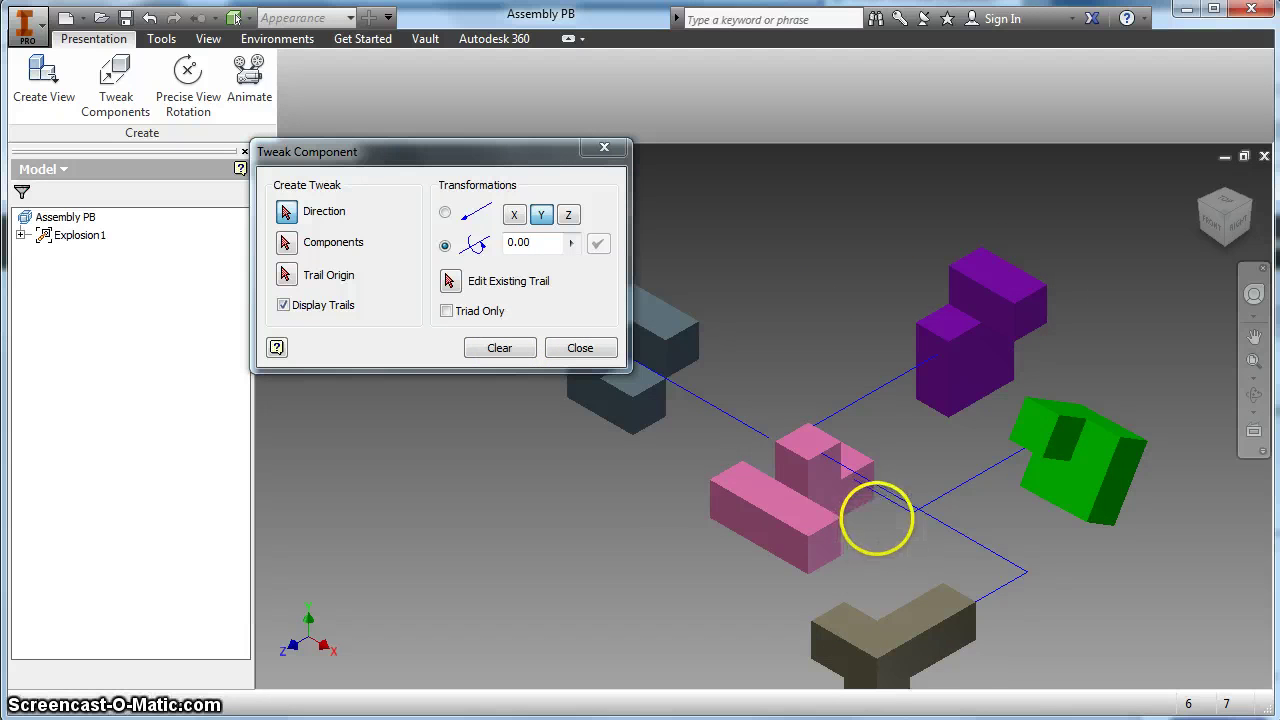
scroll(880, 518, down, 3)
scroll(886, 520, up, 5)
scroll(880, 505, down, 2)
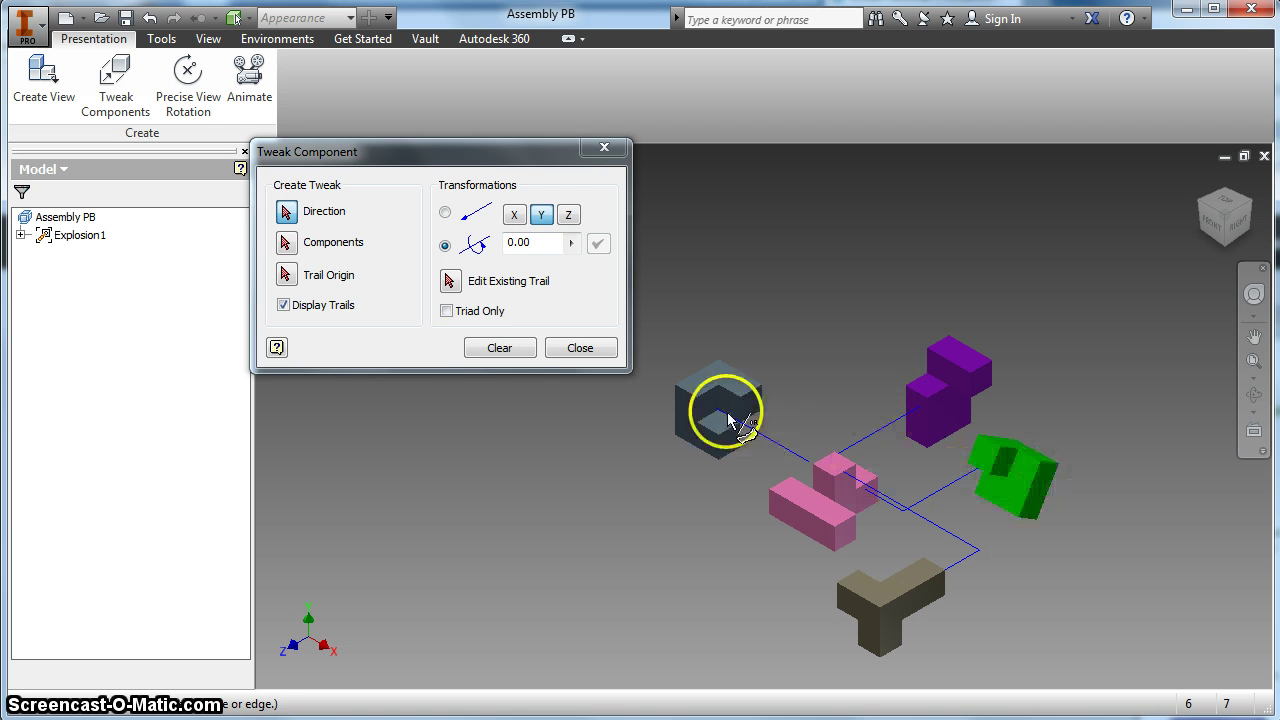
Finish tweaking components, play the explosion animation forward and reset it
click(562, 350)
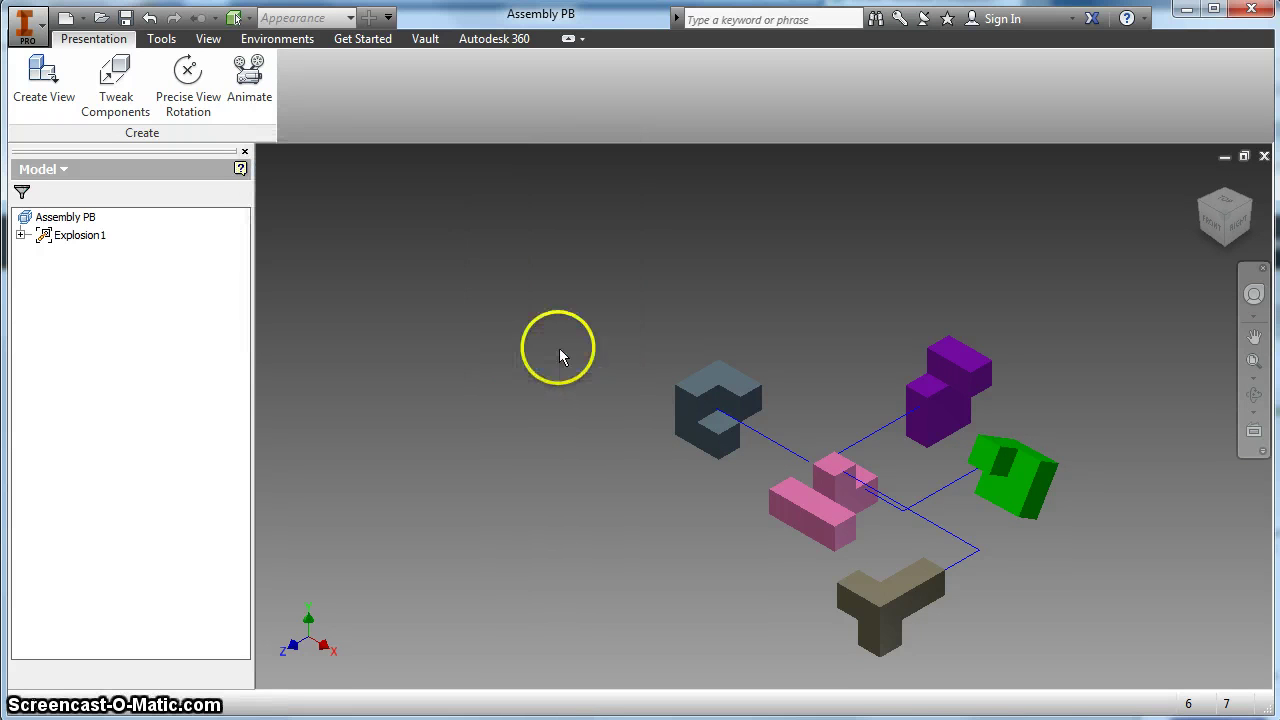
click(250, 83)
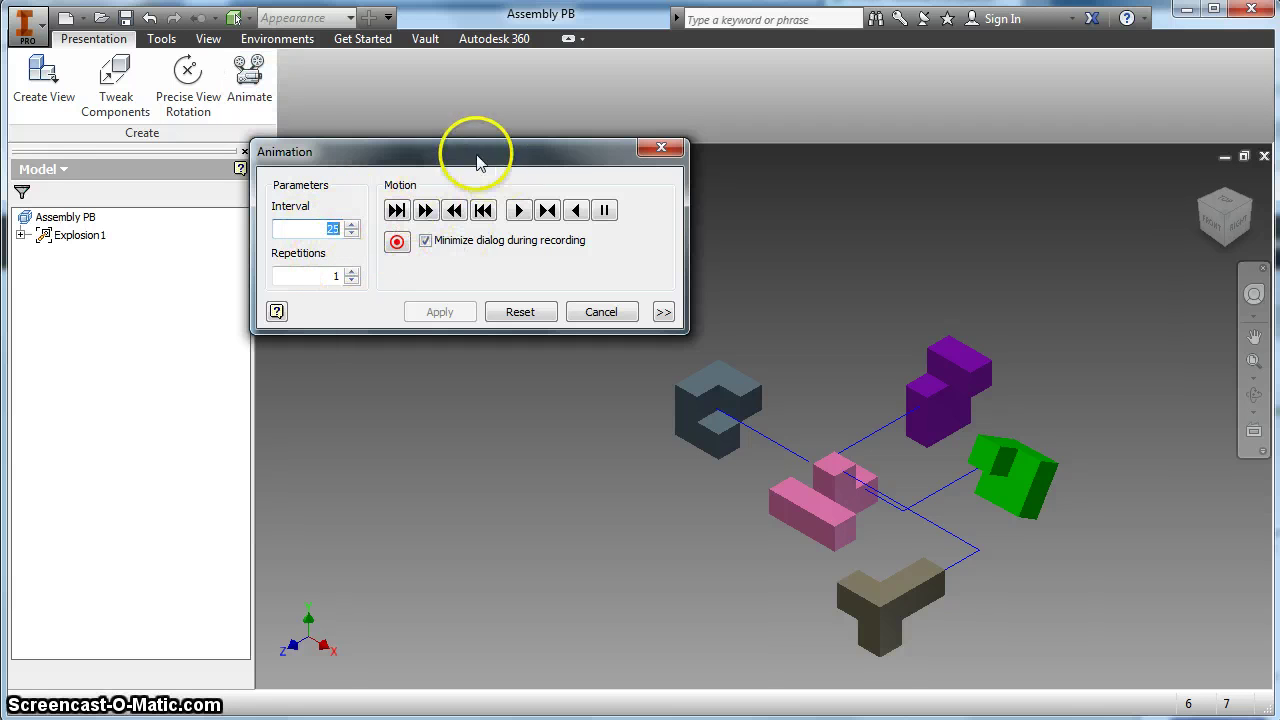
drag(477, 150, 277, 165)
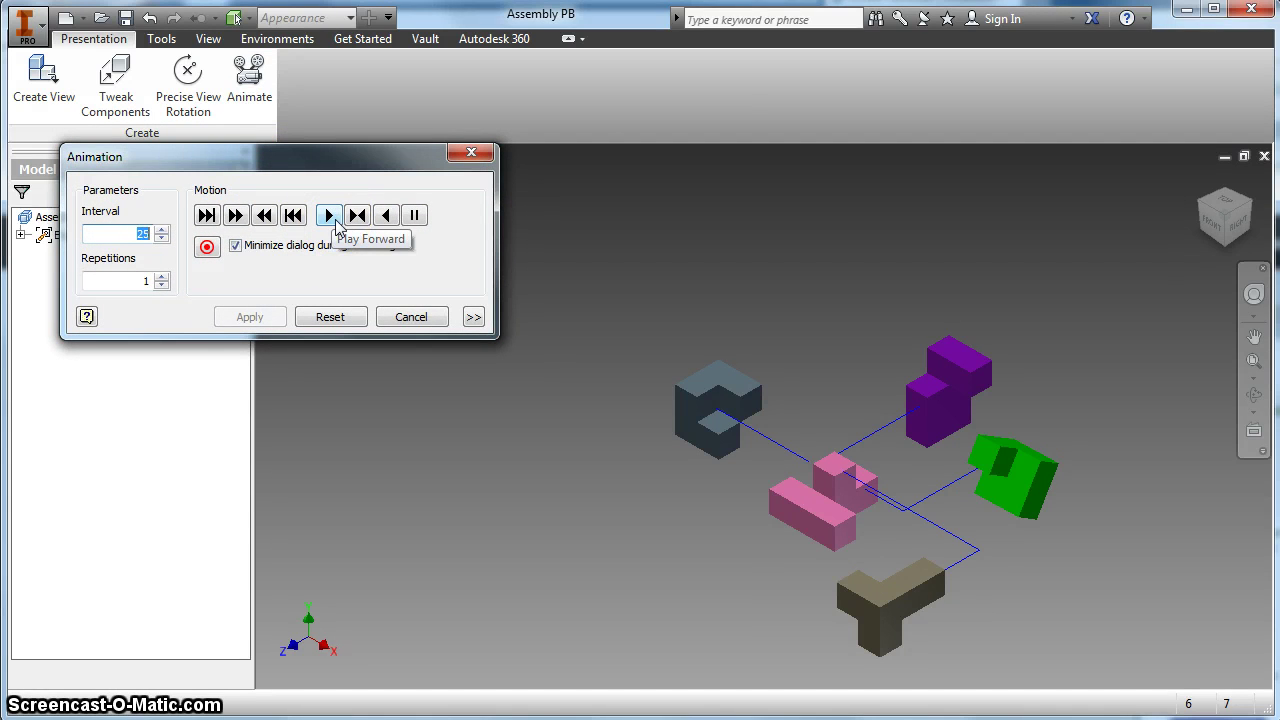
click(329, 215)
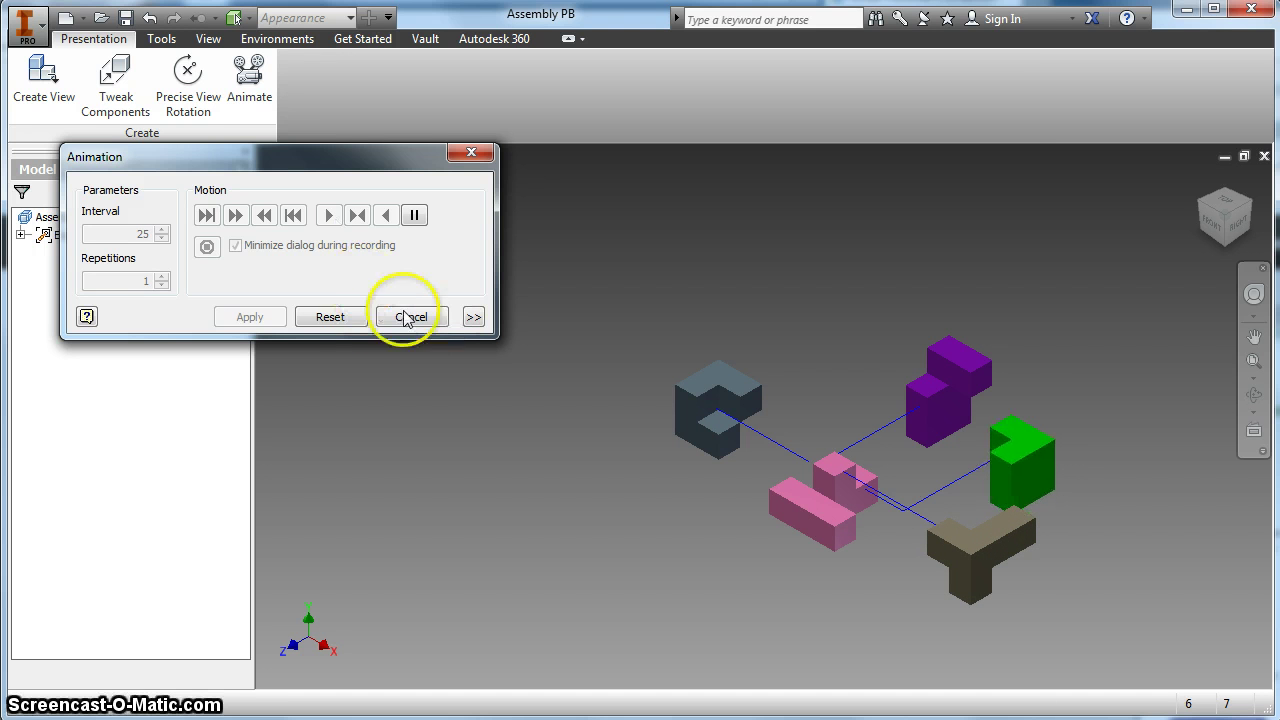
click(349, 320)
Move the 3.131 in tweak of Part4:1 down the animation sequence to position 7, just before its 4.701 in tweak, and apply
click(473, 317)
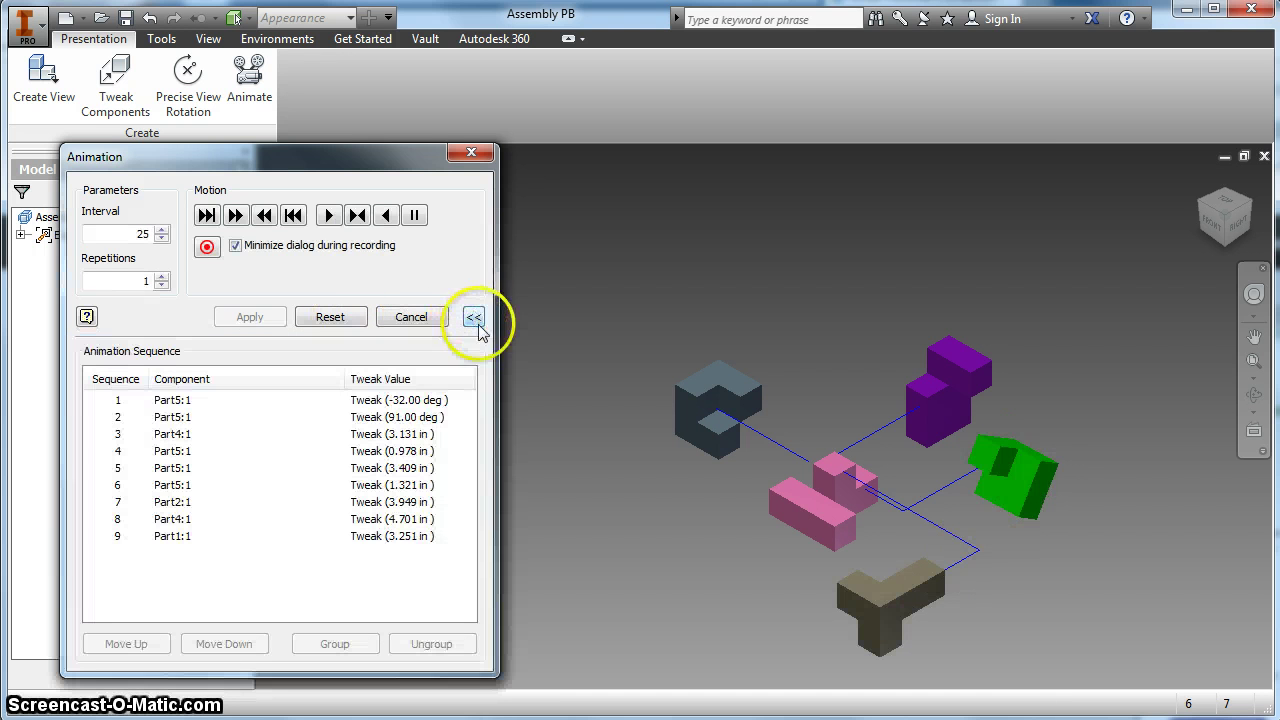
click(172, 400)
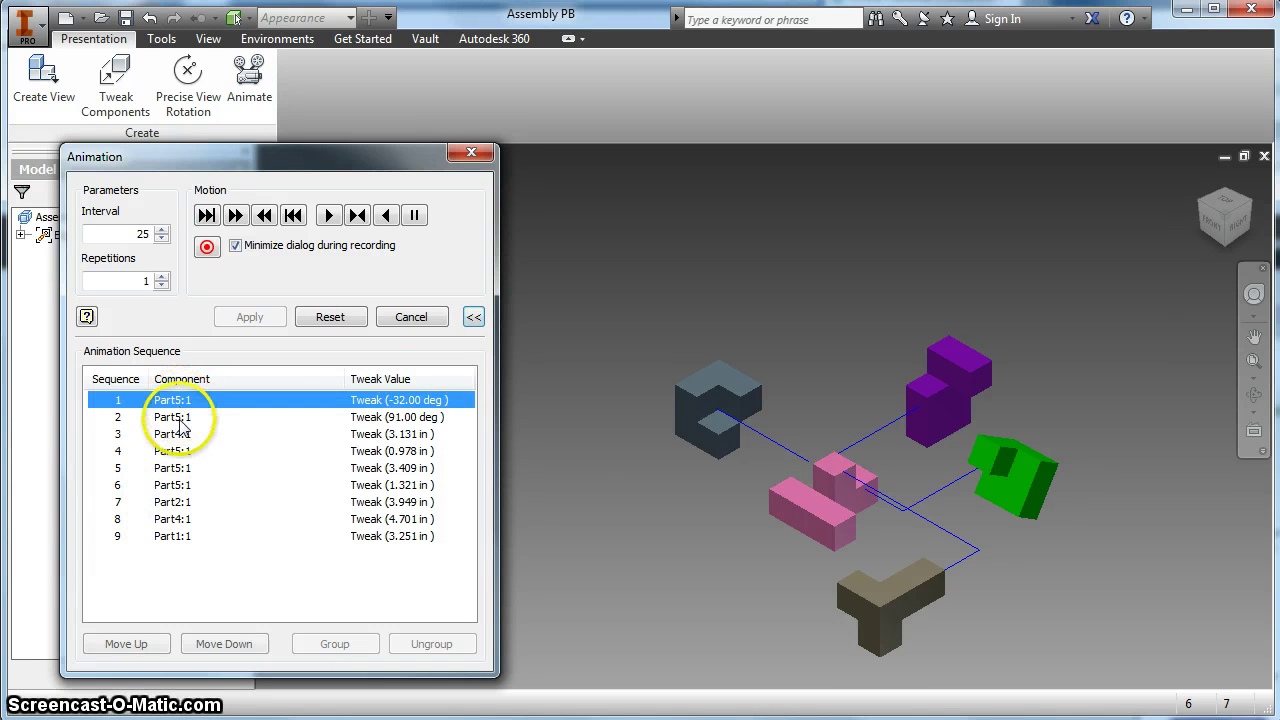
click(178, 434)
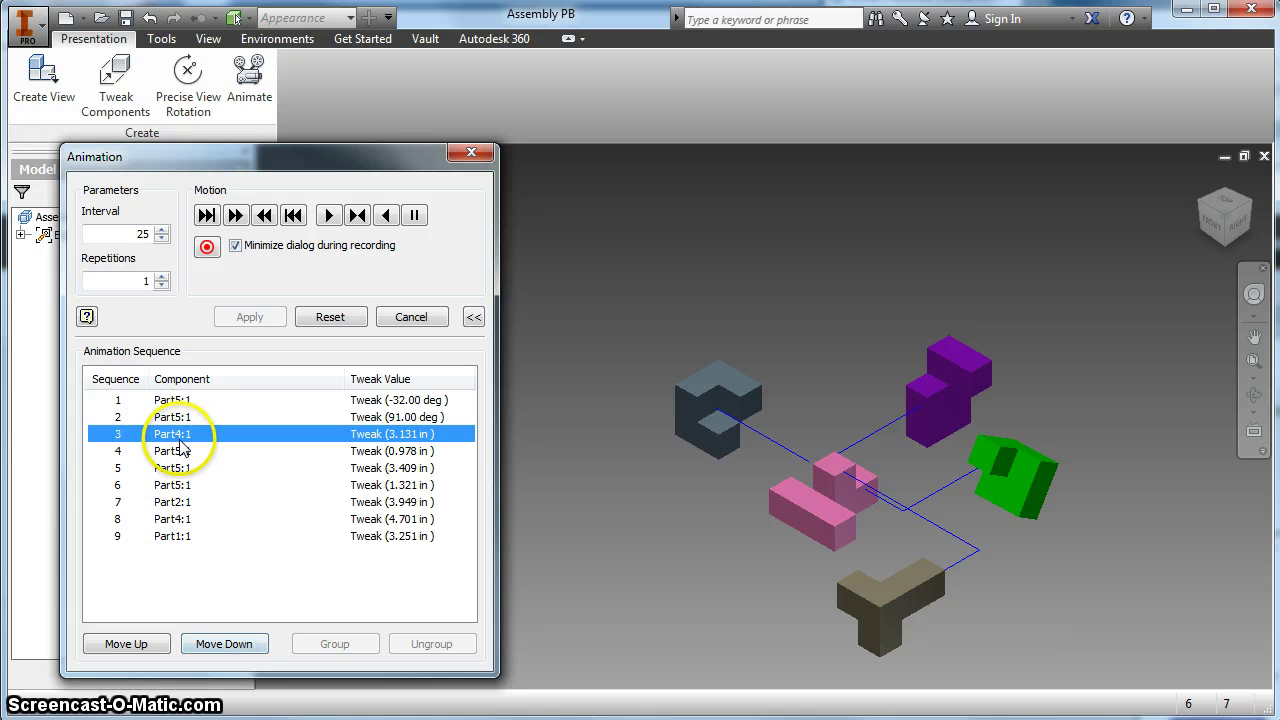
click(232, 645)
click(232, 645)
click(232, 645)
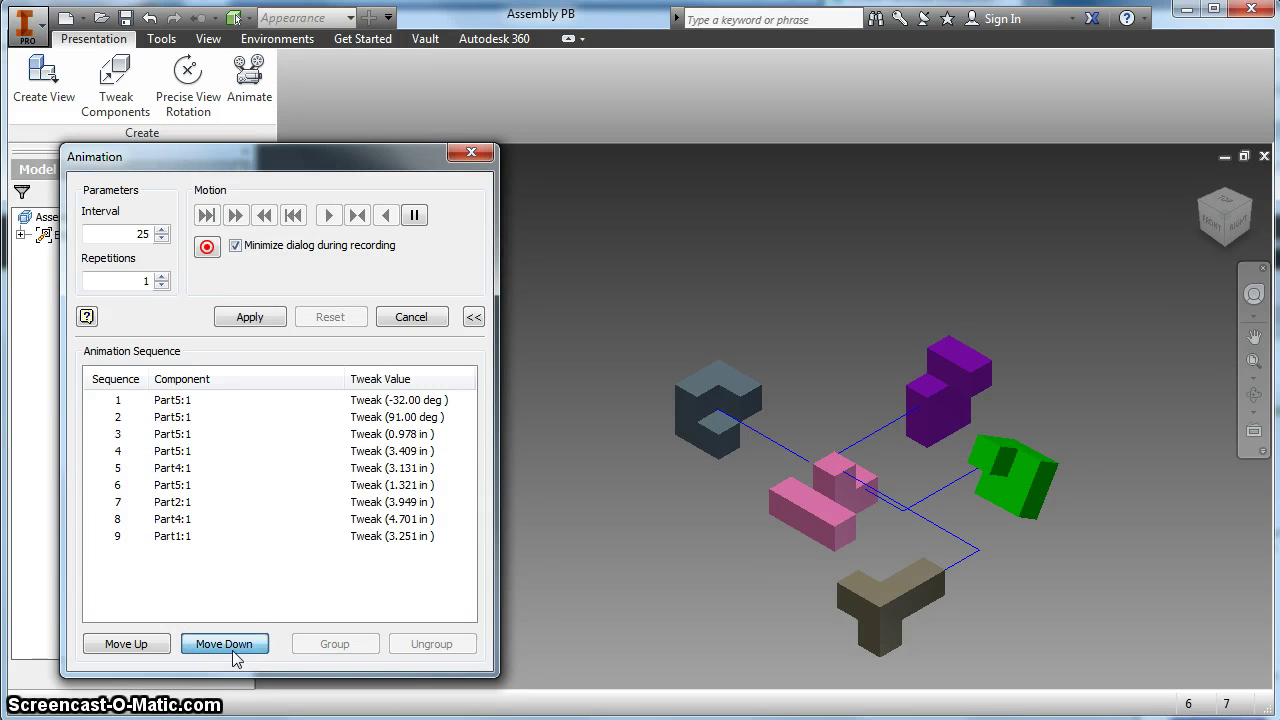
click(236, 655)
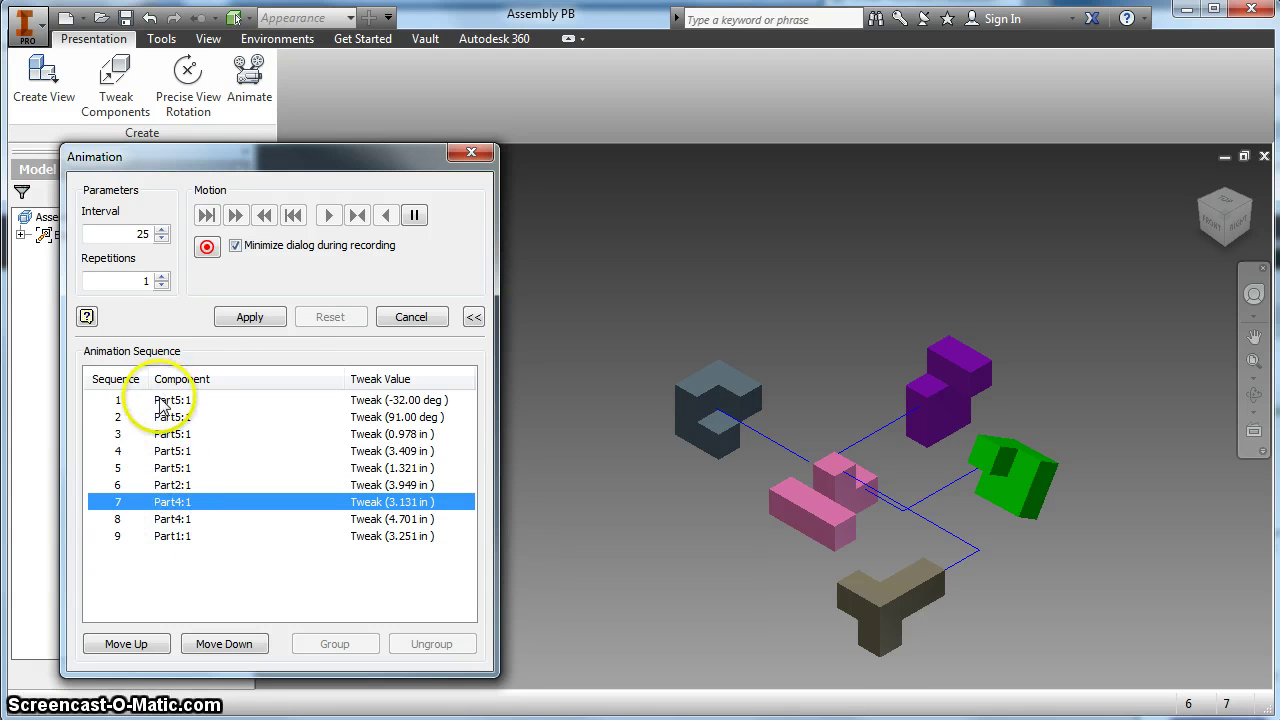
click(255, 318)
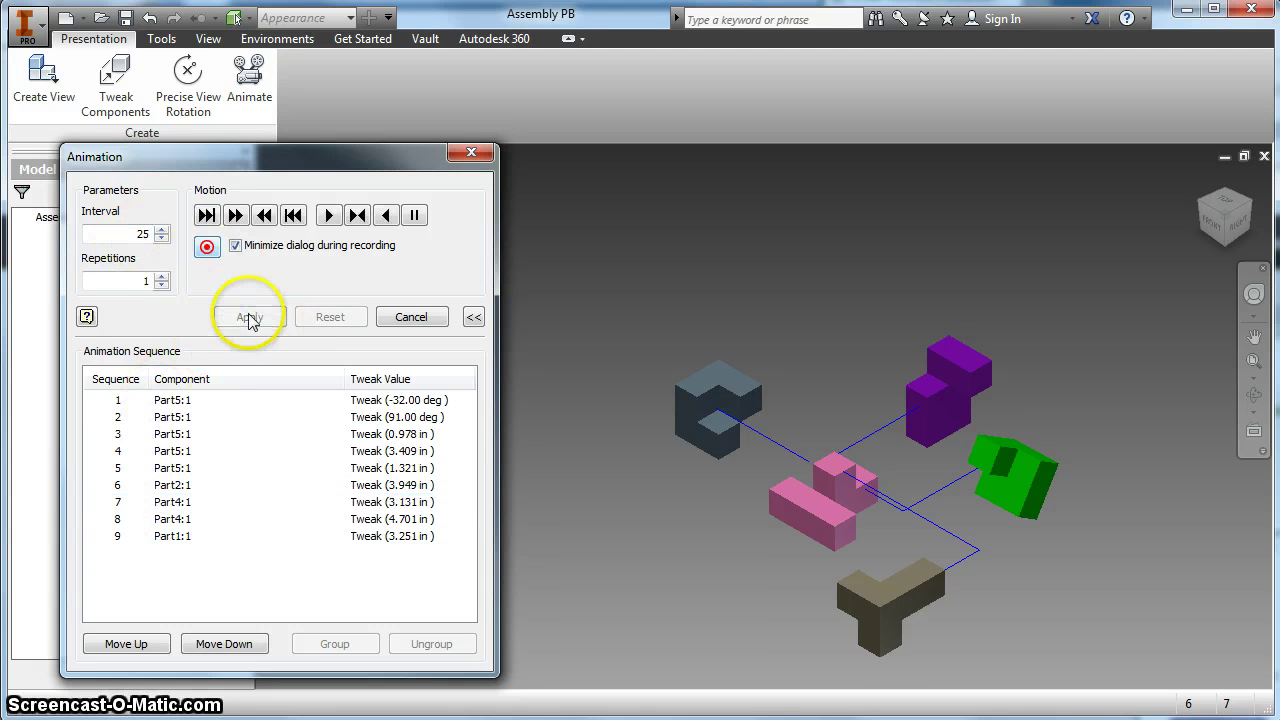
Set the animation interval to 15 and apply it
double_click(157, 233)
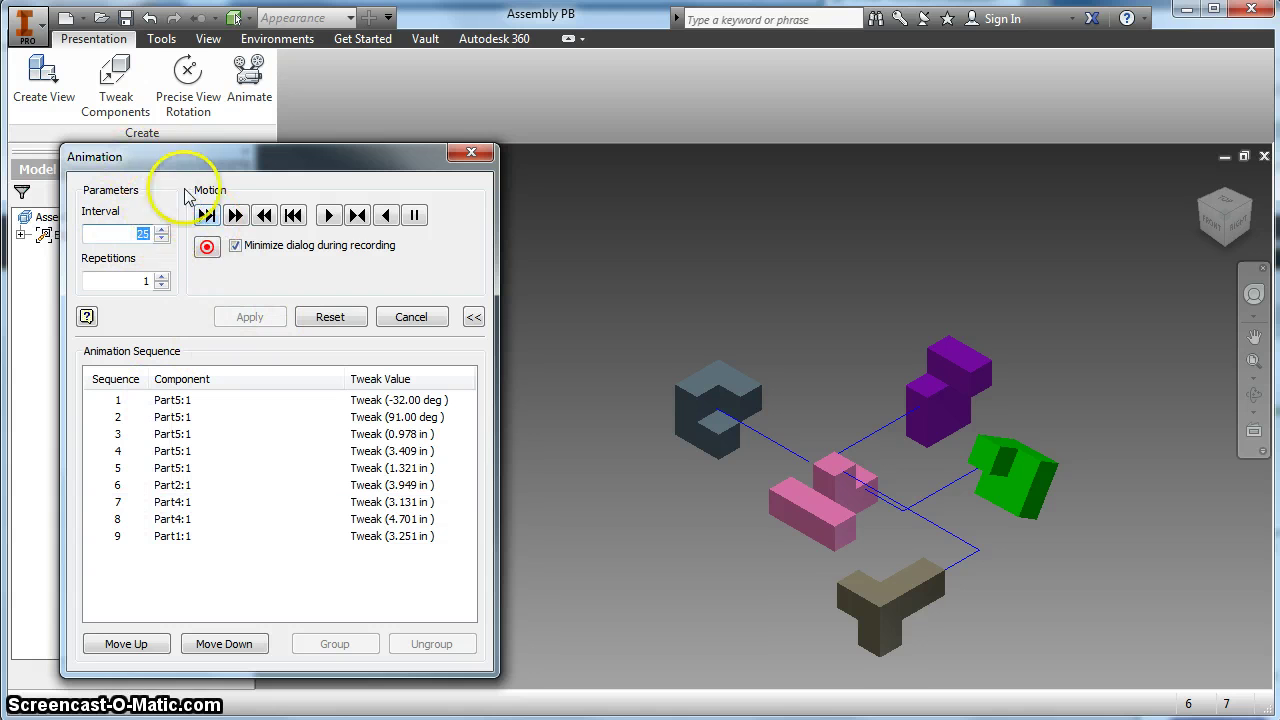
click(161, 239)
click(161, 239)
click(161, 239)
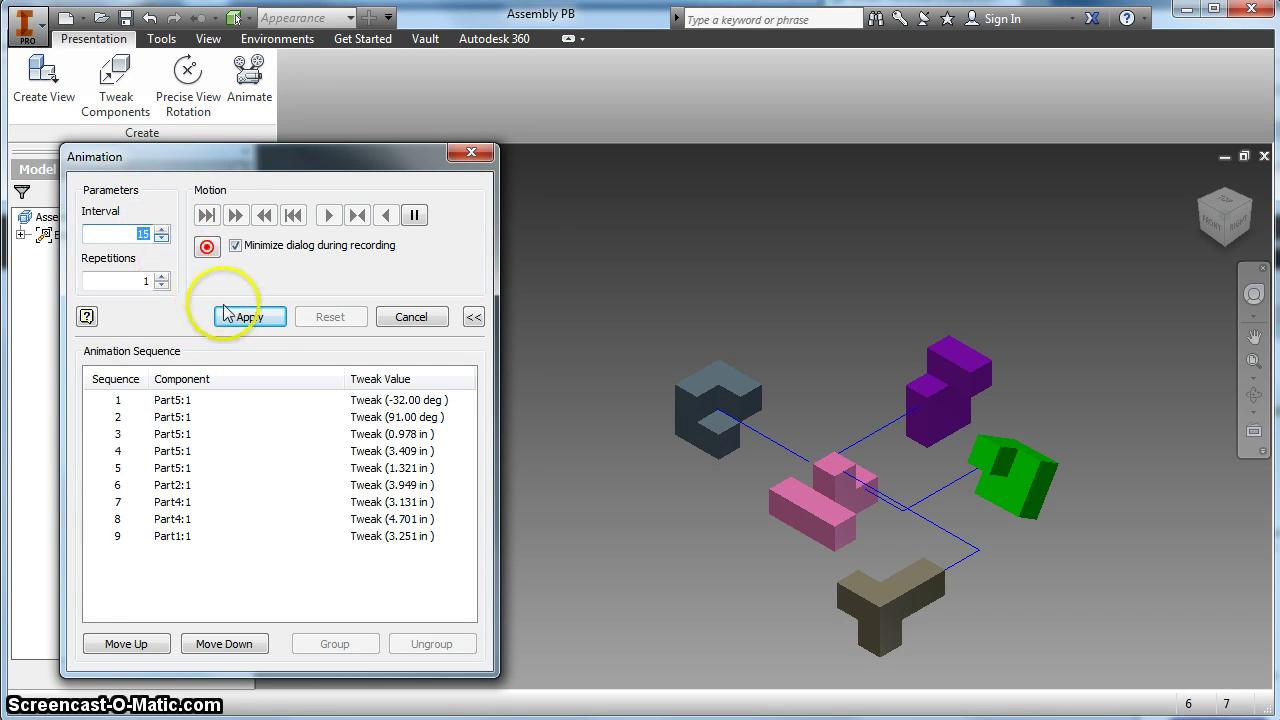
click(226, 314)
Preview the reordered animation forward at the new interval and reset it
click(328, 215)
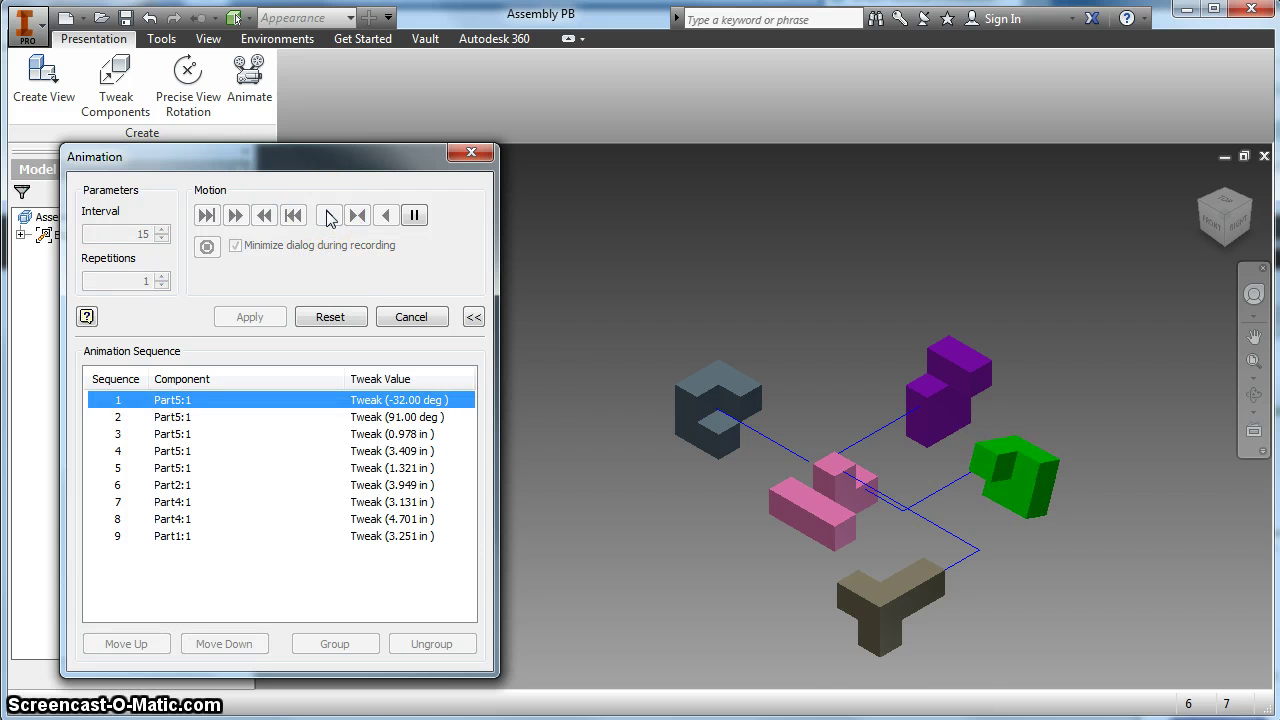
click(327, 216)
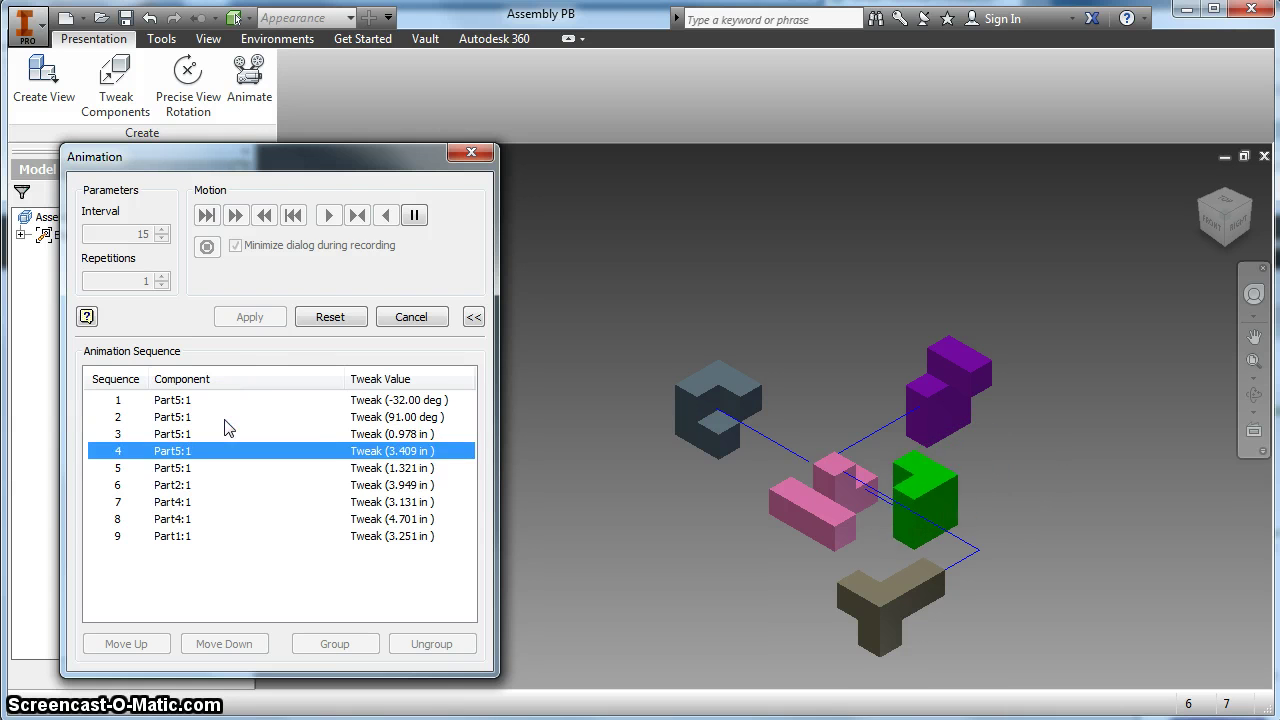
click(330, 317)
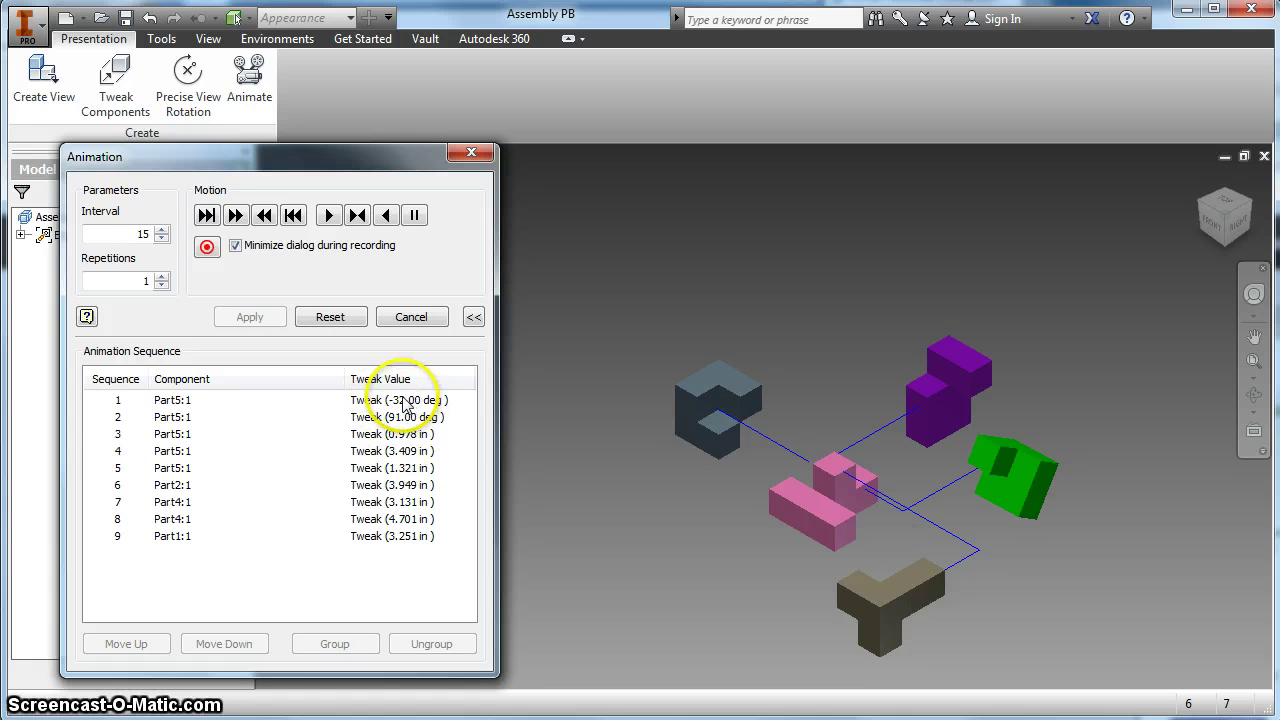
Group the -32 deg, 91 deg and 0.978 in tweaks of Part5:1 into one sequence, apply, and preview the animation
click(372, 402)
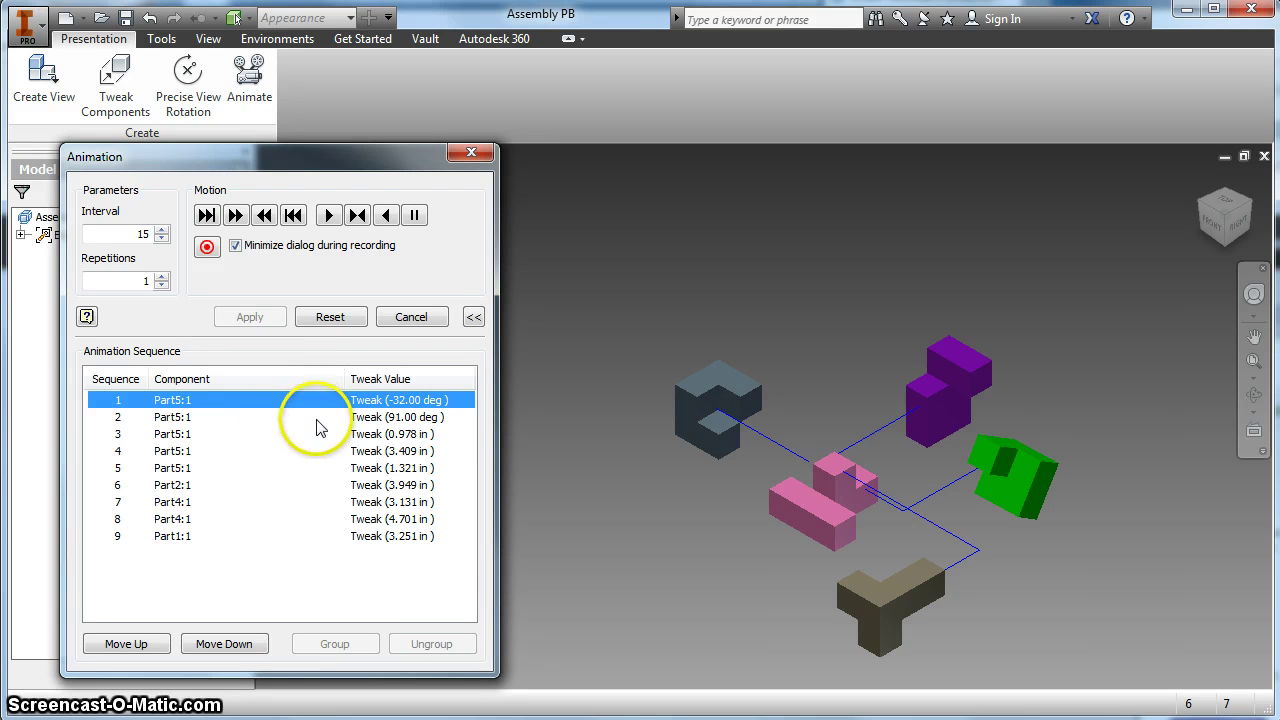
shift+click(201, 436)
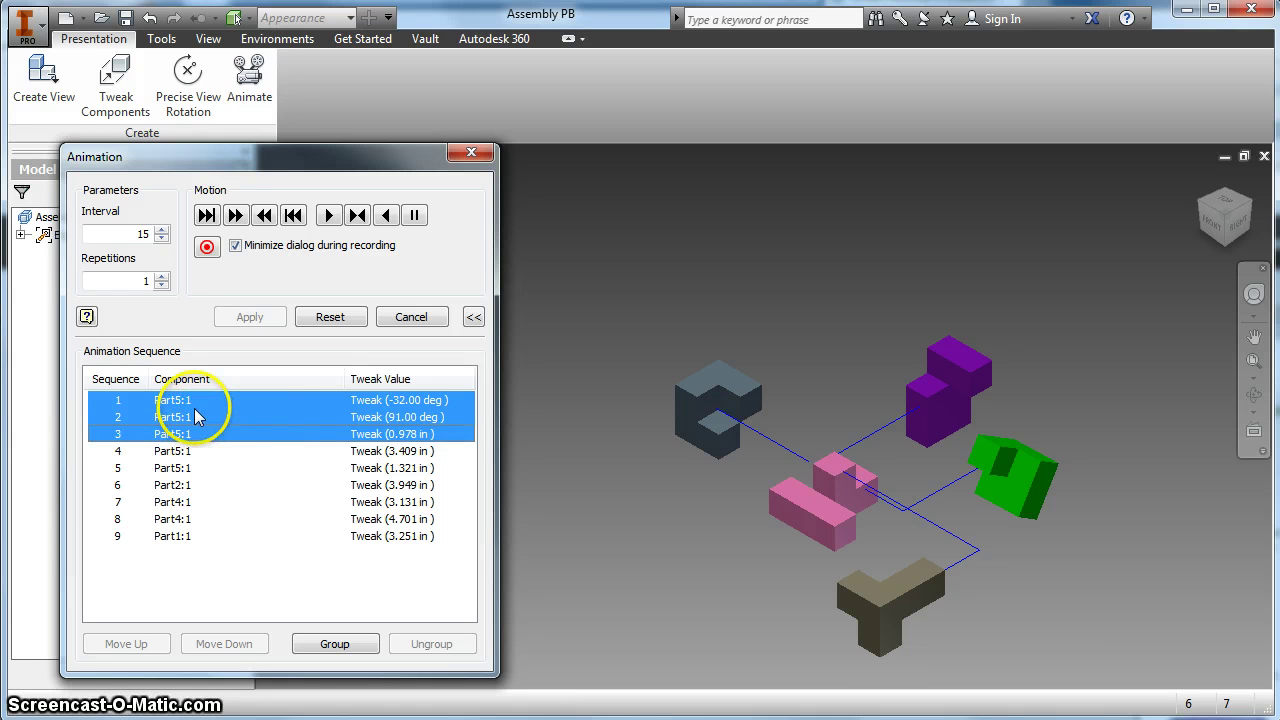
click(334, 644)
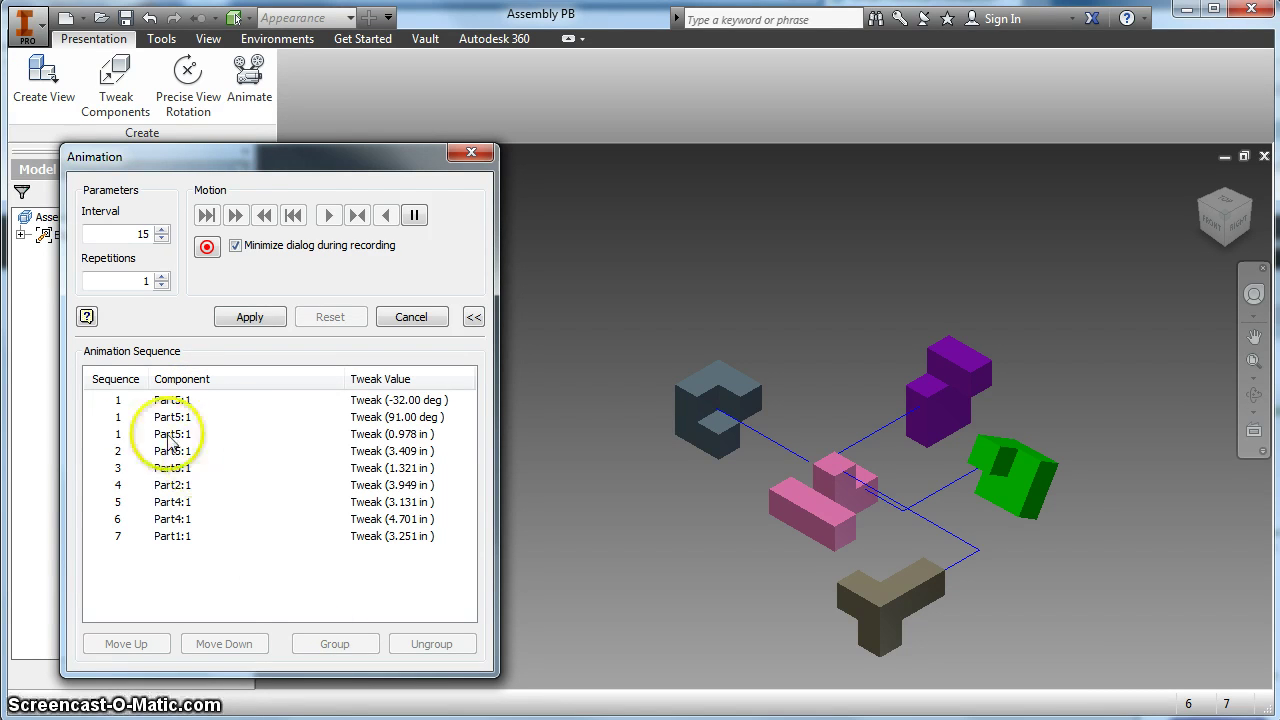
click(242, 320)
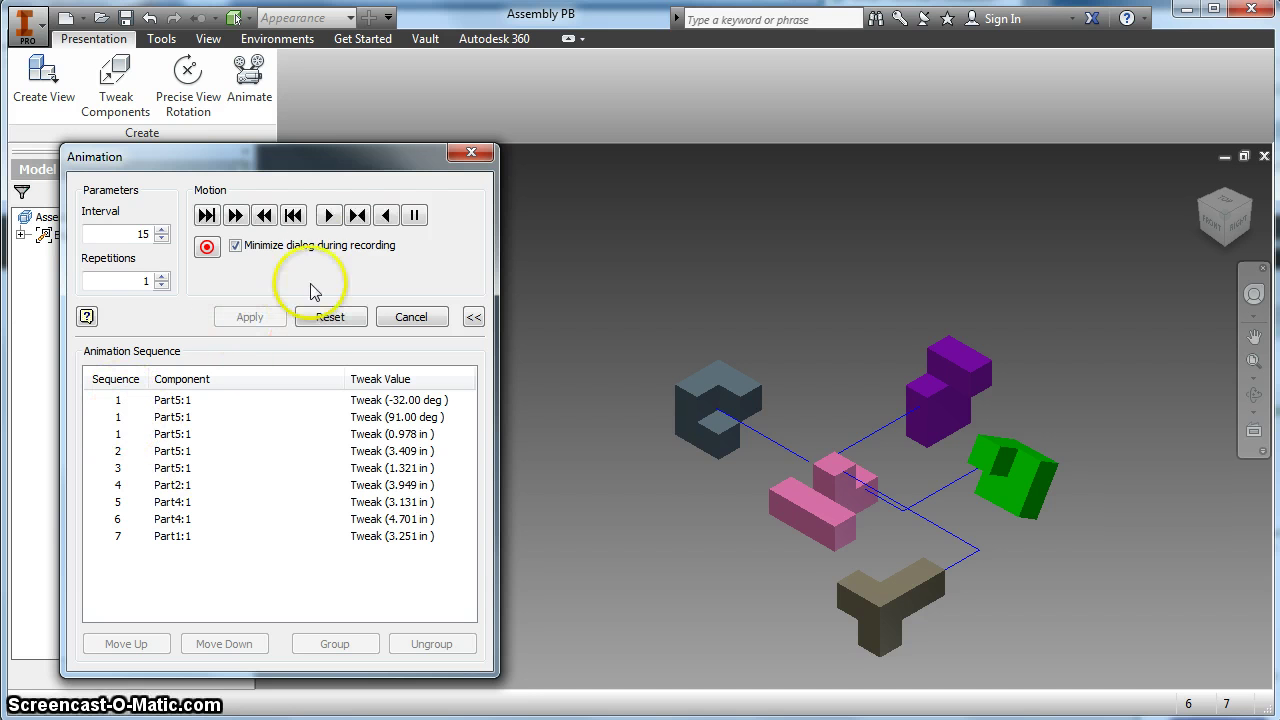
click(330, 216)
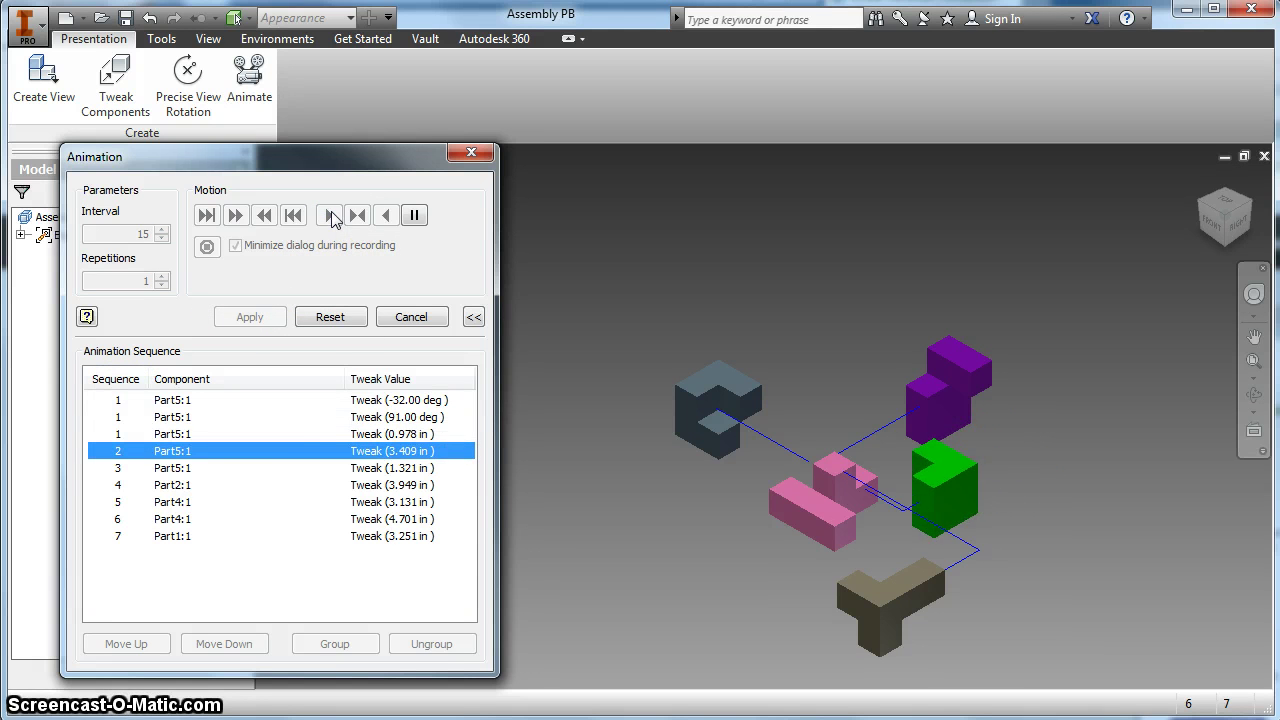
click(330, 316)
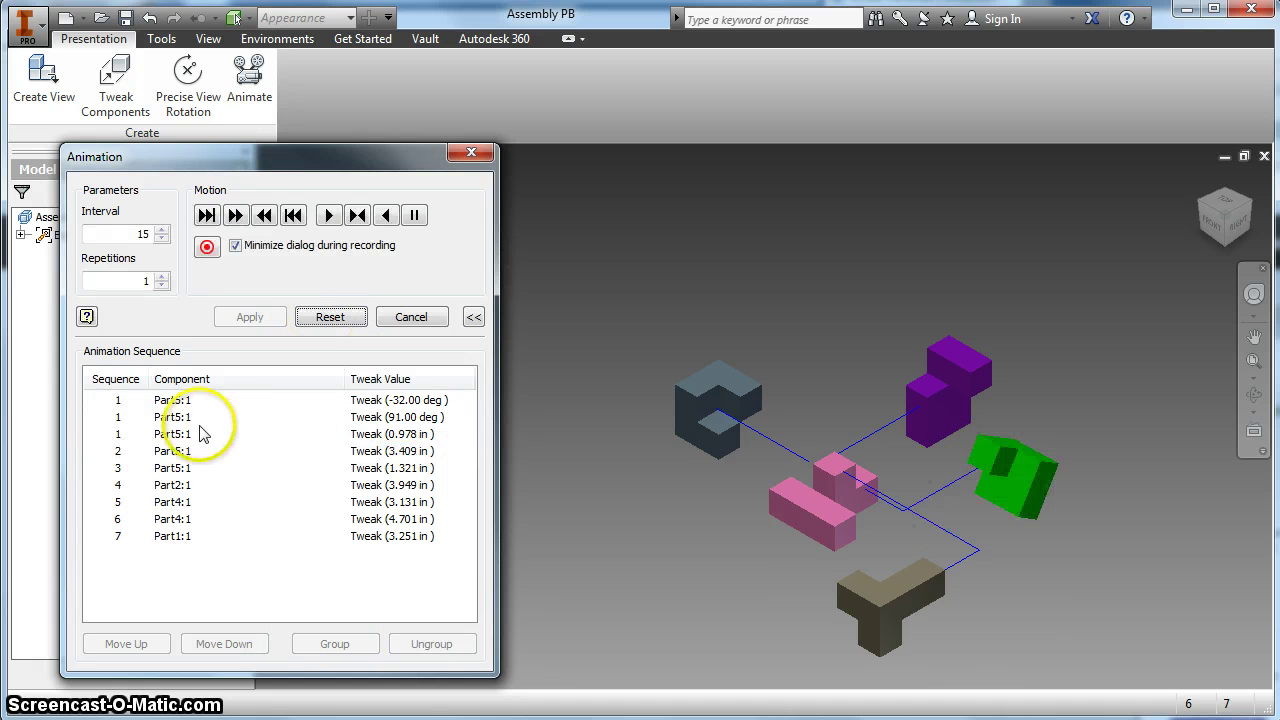
Regroup the Part5:1 tweaks so the -32 deg, 0.978 in, 91 deg and 3.409 in ones share sequence 1, and apply
click(199, 434)
click(190, 454)
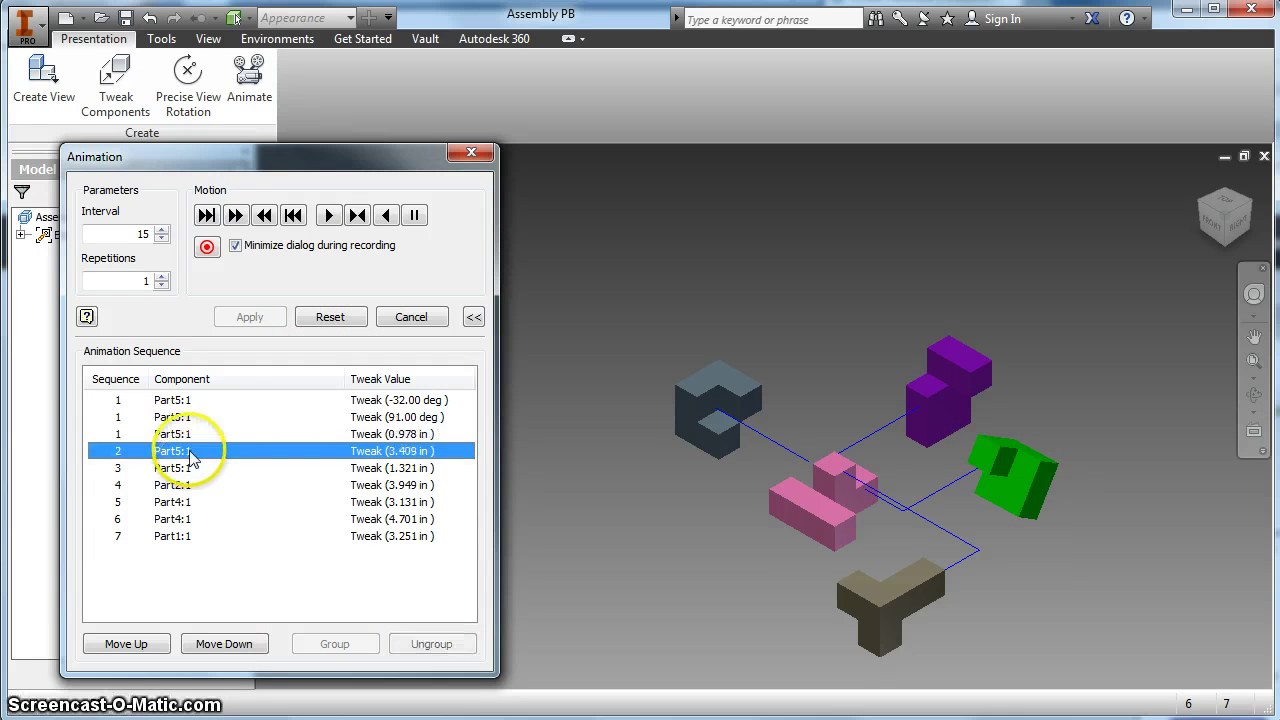
shift+click(178, 404)
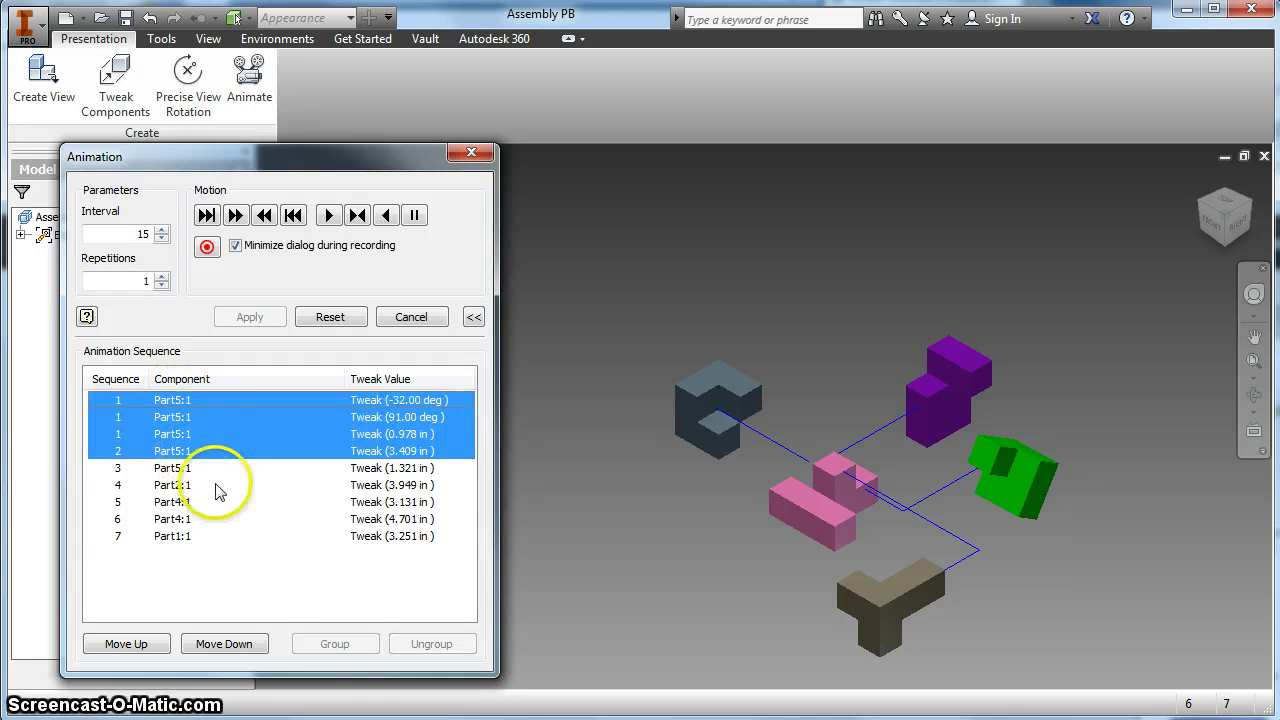
shift+click(204, 419)
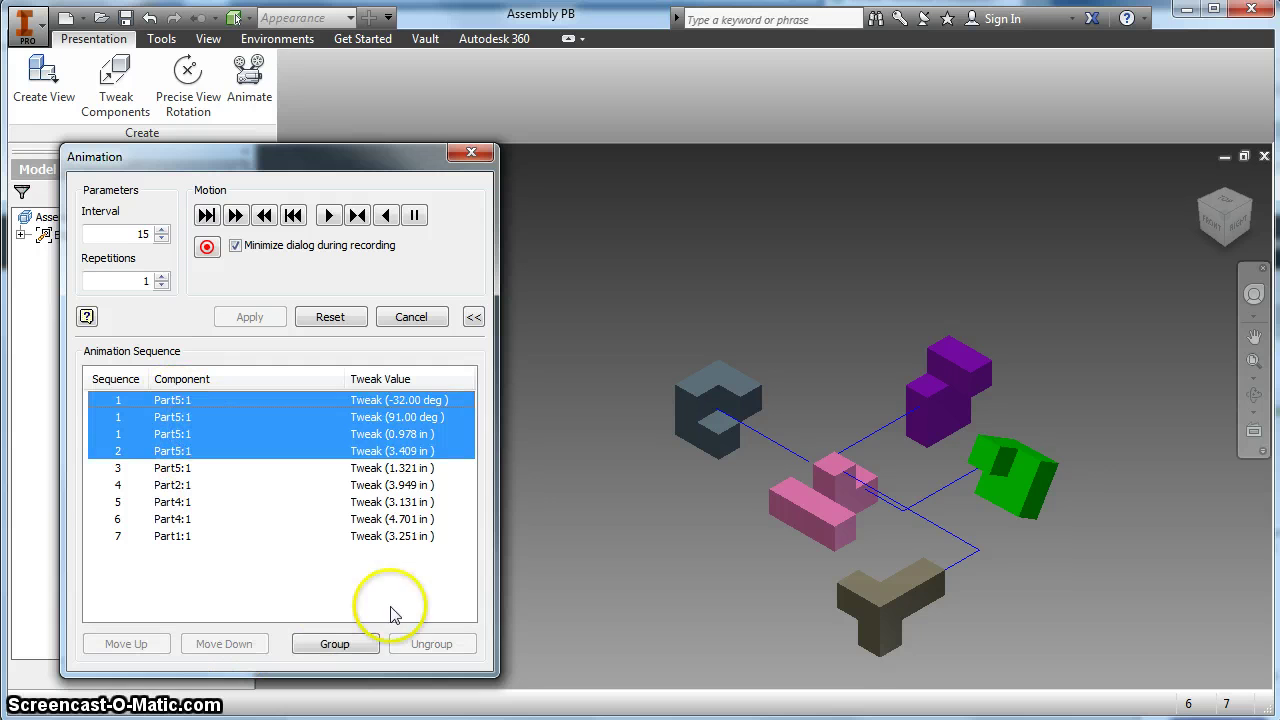
click(338, 644)
click(430, 644)
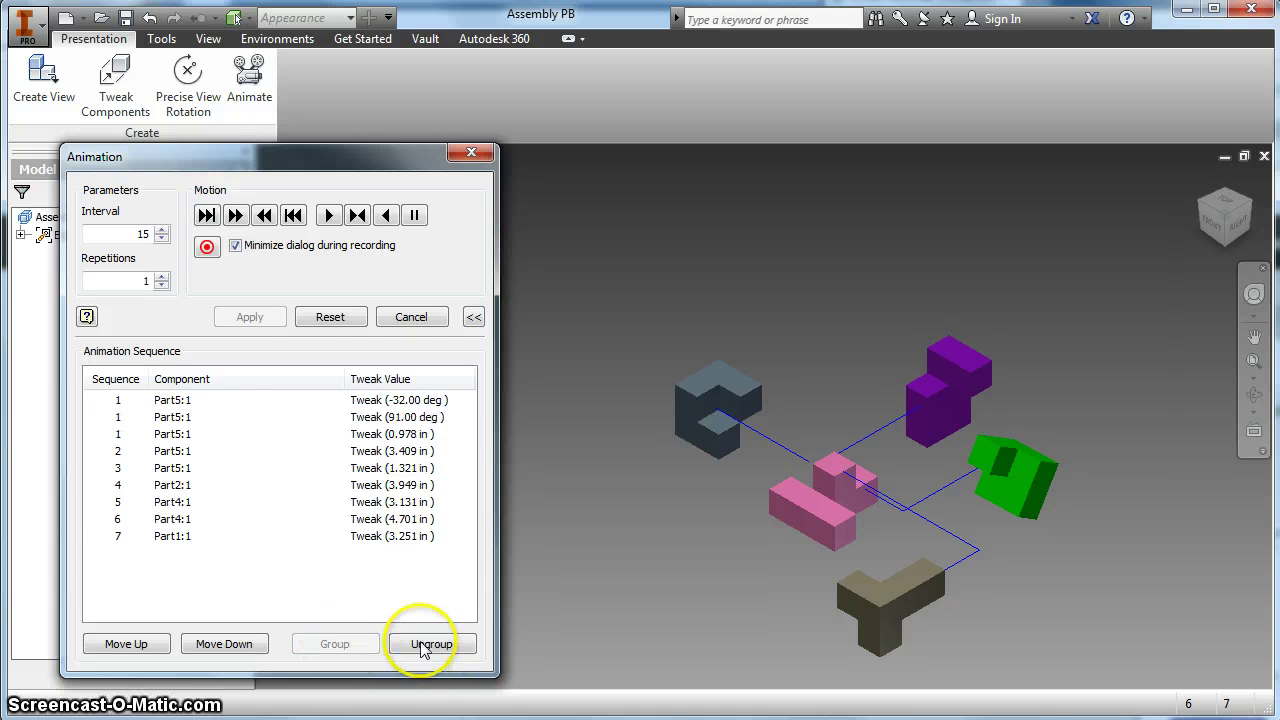
click(170, 400)
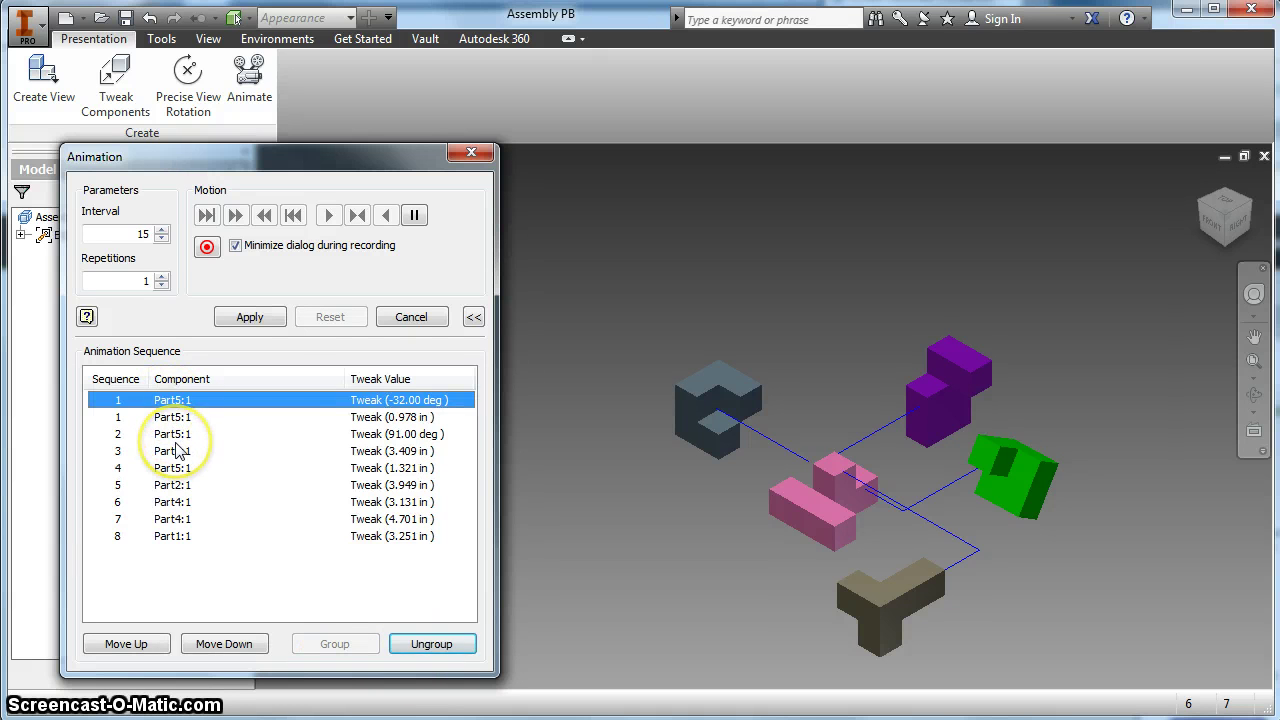
shift+click(176, 452)
click(335, 644)
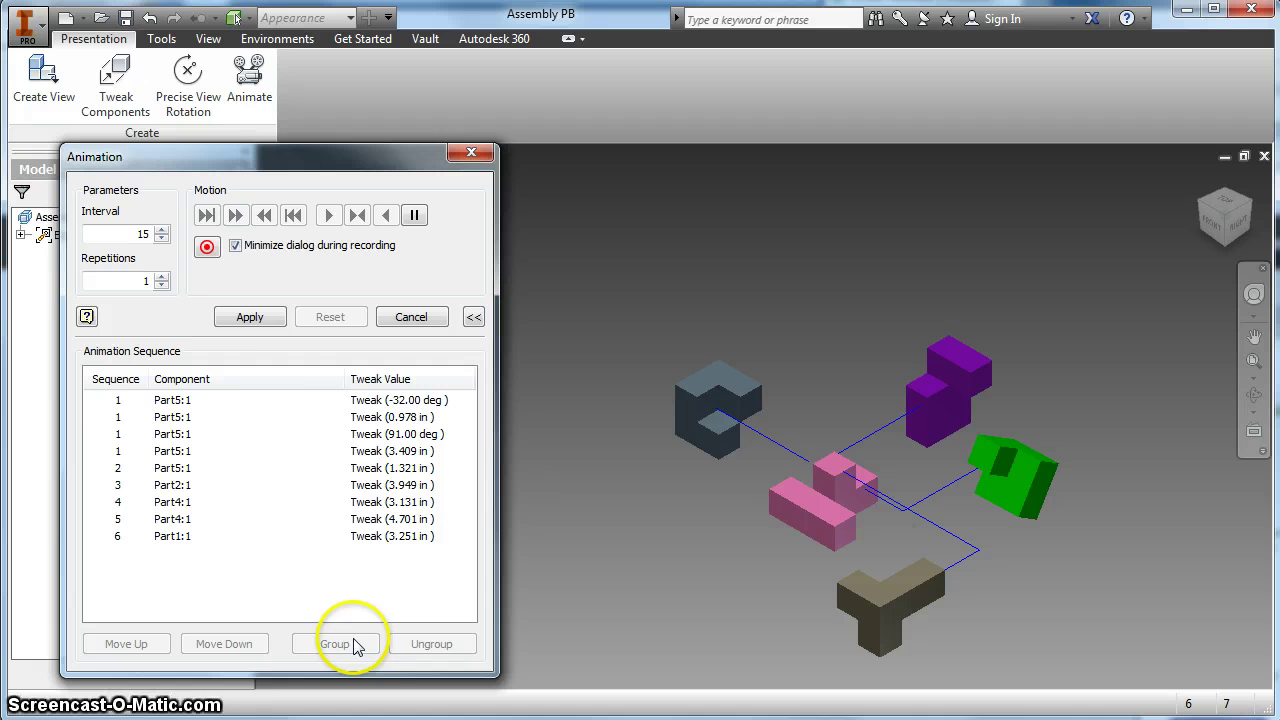
click(250, 316)
Play the animation with the four grouped Part5:1 tweaks, reset it and leave the animation settings
click(329, 215)
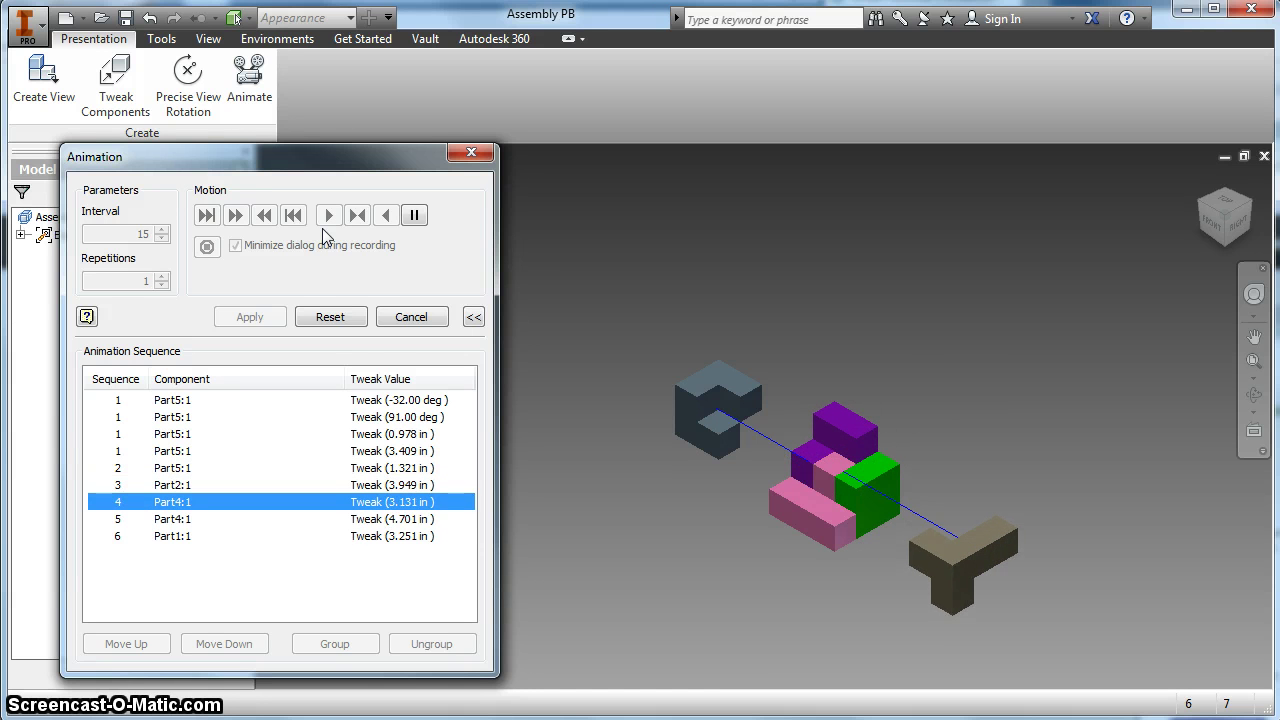
click(330, 318)
click(412, 316)
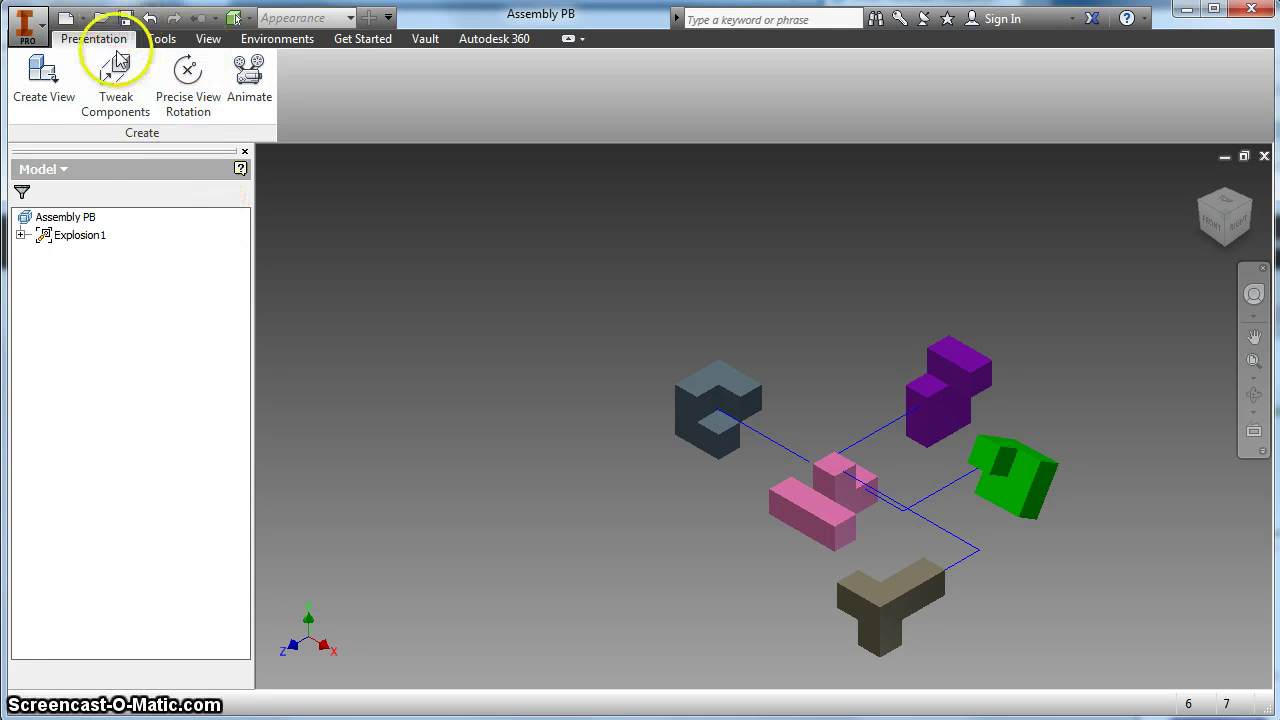
click(125, 18)
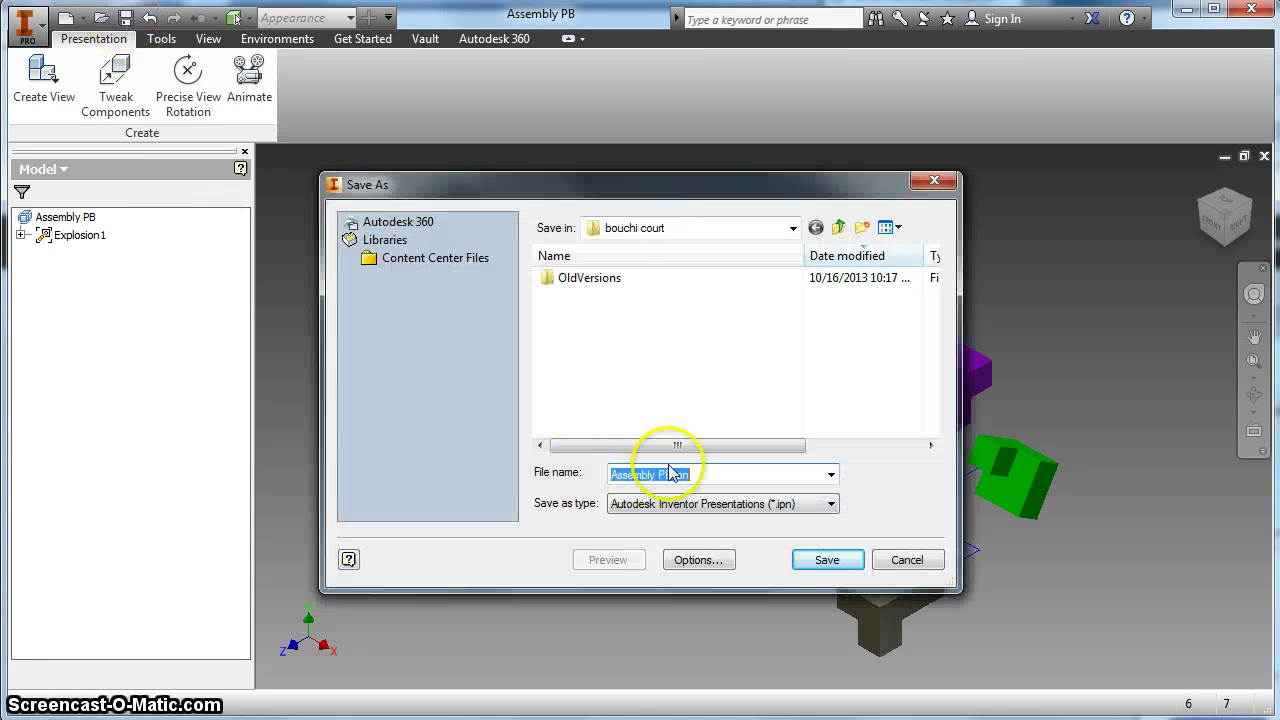
click(705, 232)
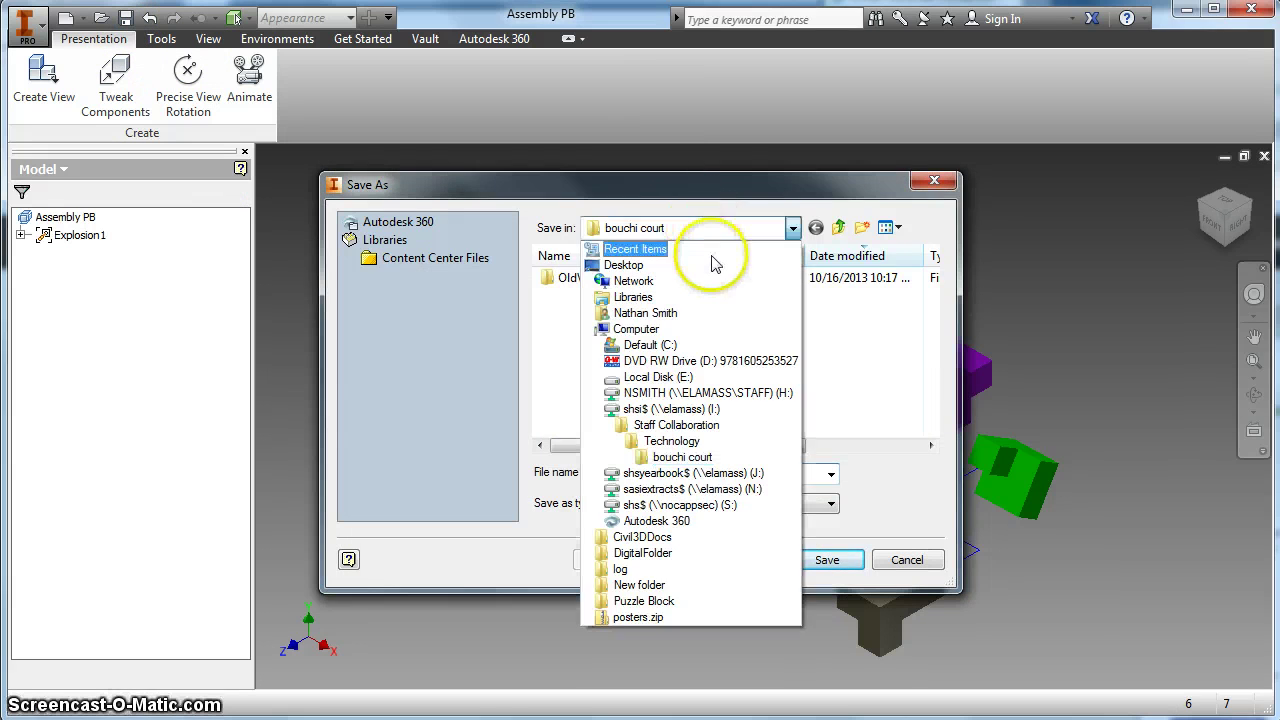
click(714, 268)
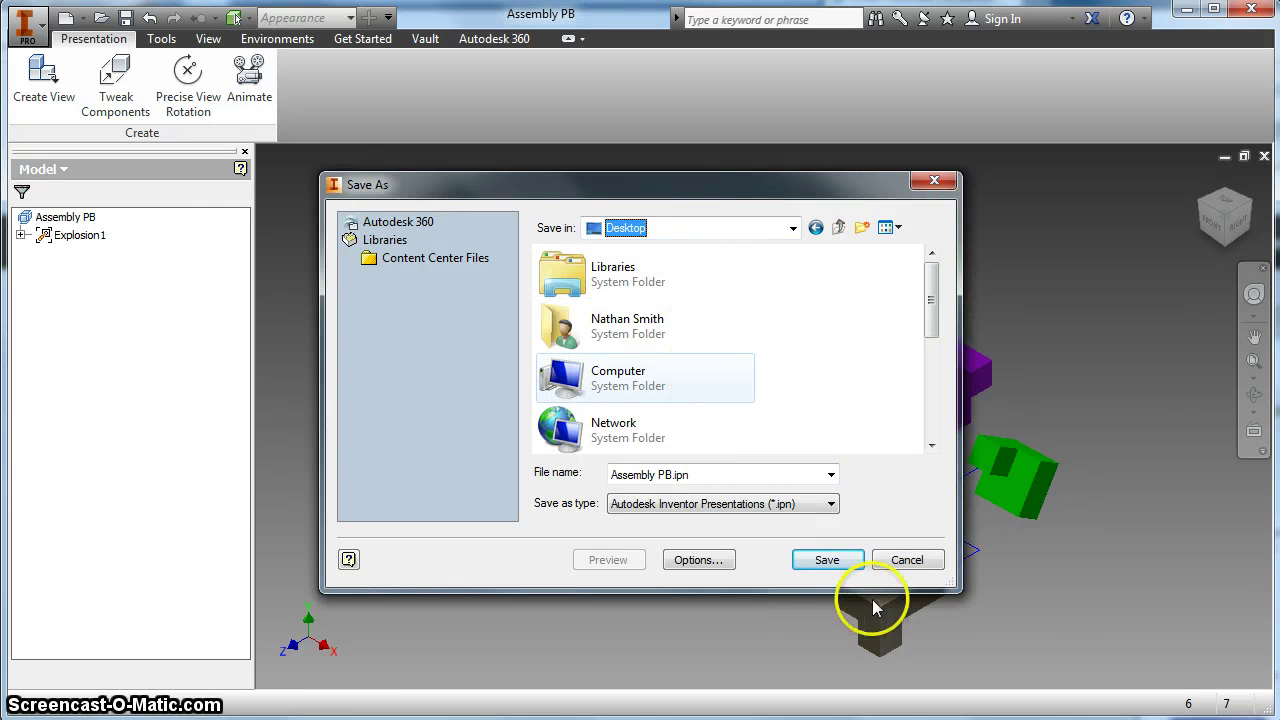
click(905, 561)
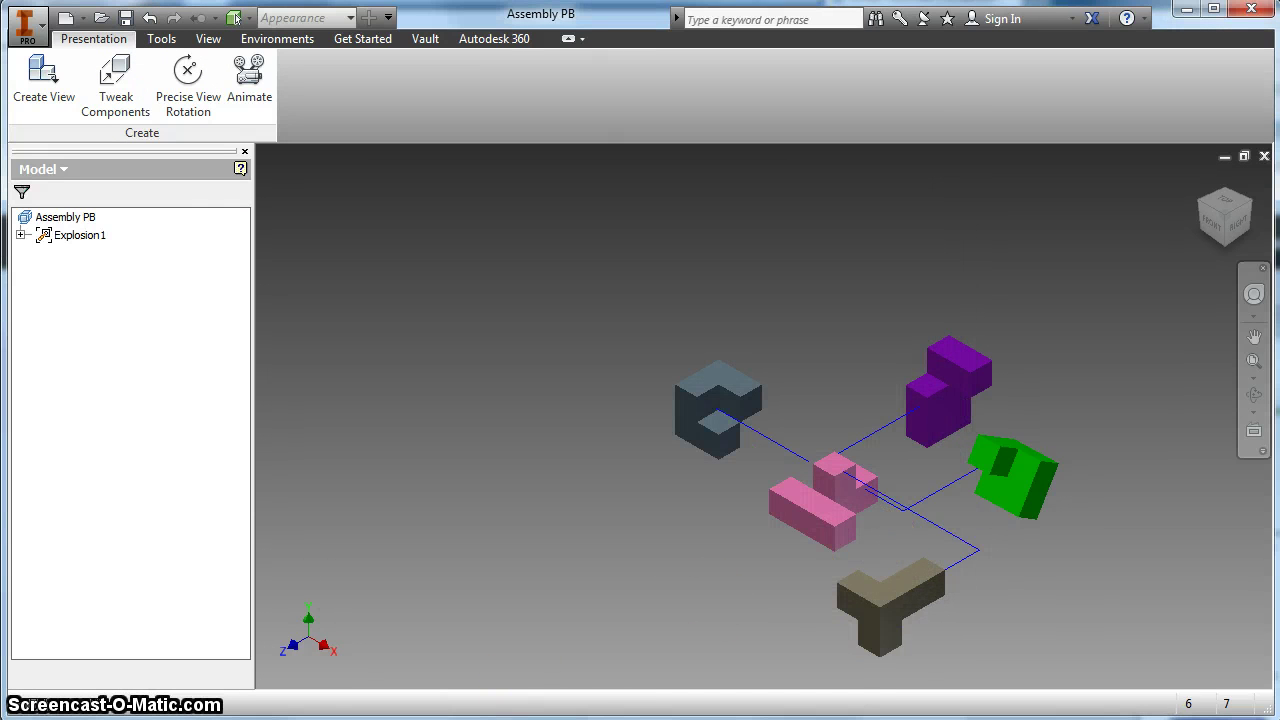